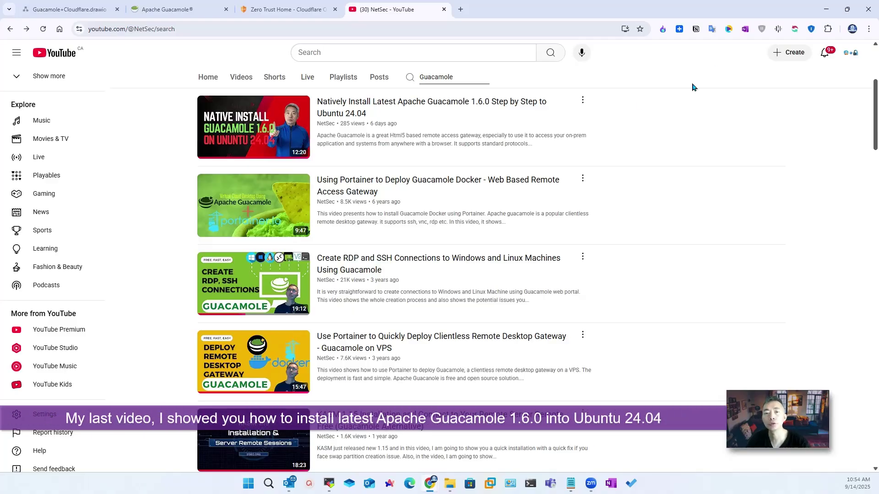
Step: Walk through the Lab Network container in the Guacamole tunnel diagram, then return to the Zero Trust home page
mouse_move(431, 114)
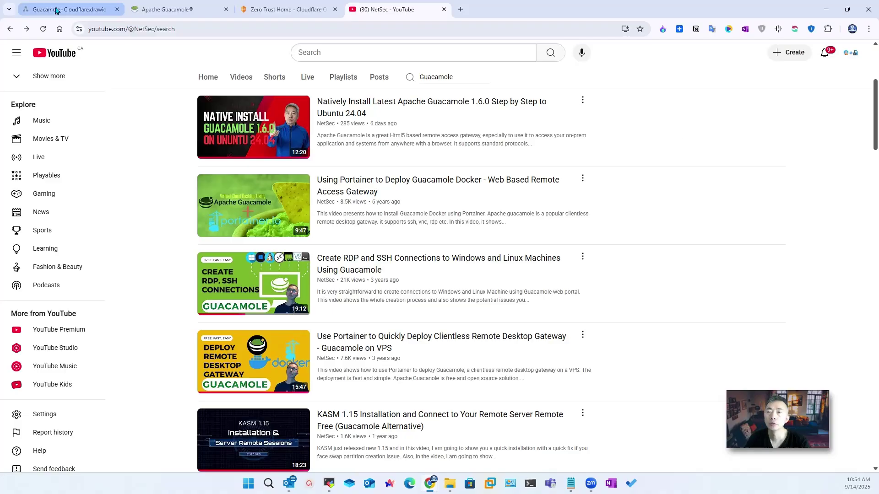
left_click(69, 9)
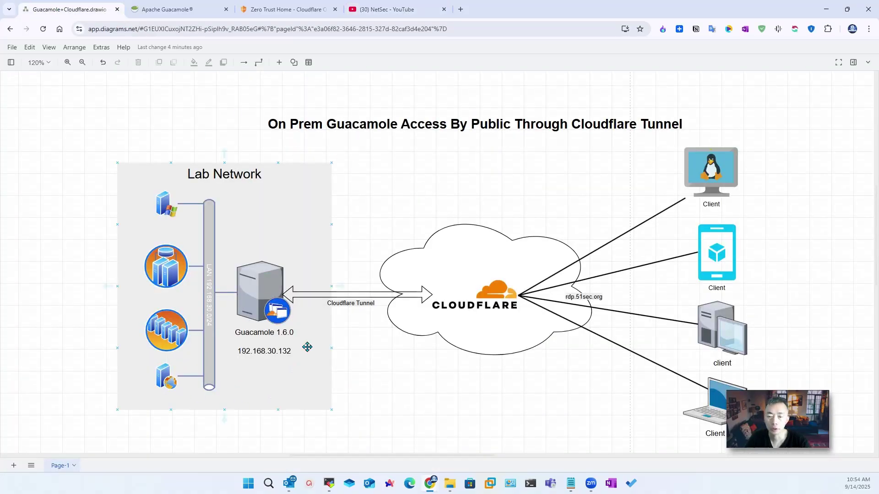
left_click(274, 217)
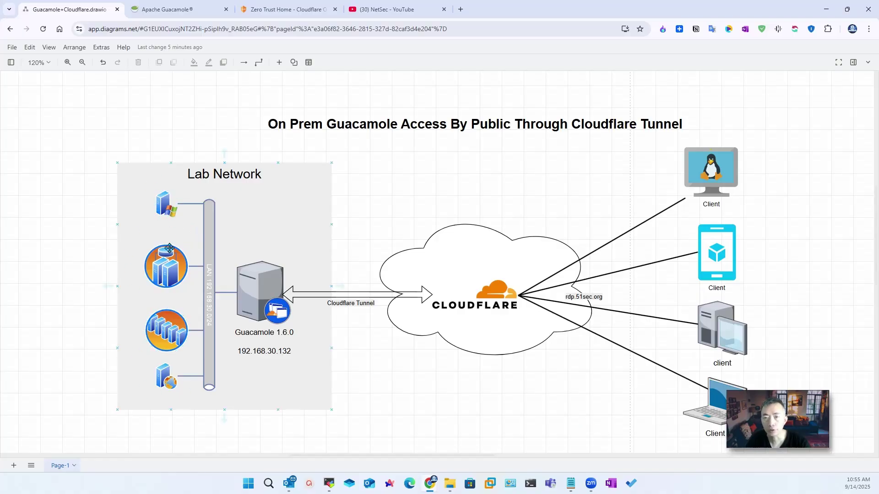
left_click(280, 9)
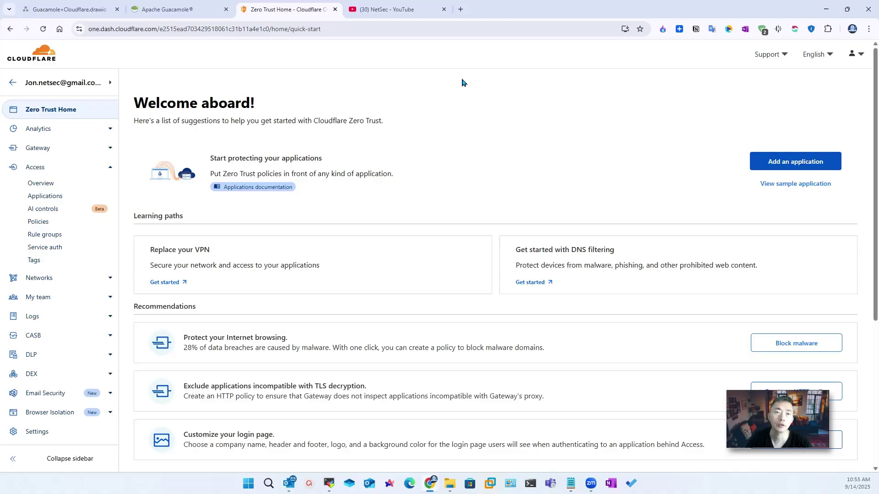
Step: Search the NetSec YouTube channel for Cloudflare, browse the results, then bring up the Apache Guacamole site
left_click(389, 9)
key("ctrl+a")
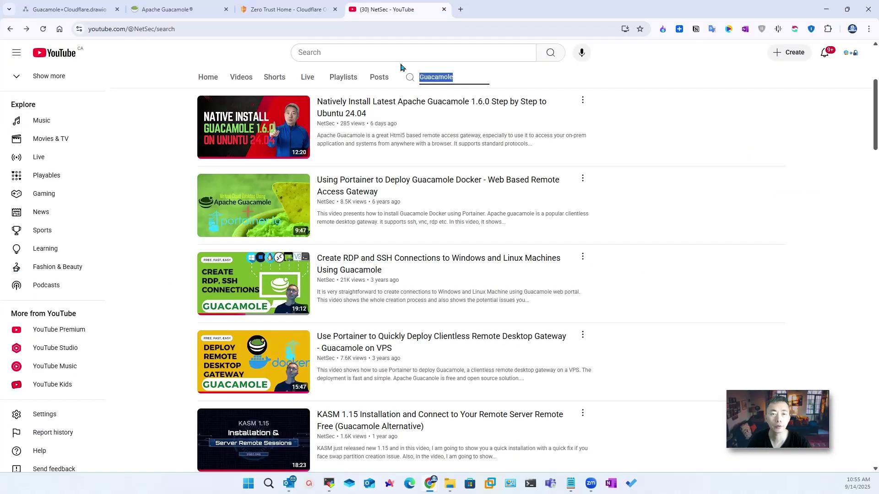
type("Cloudflare")
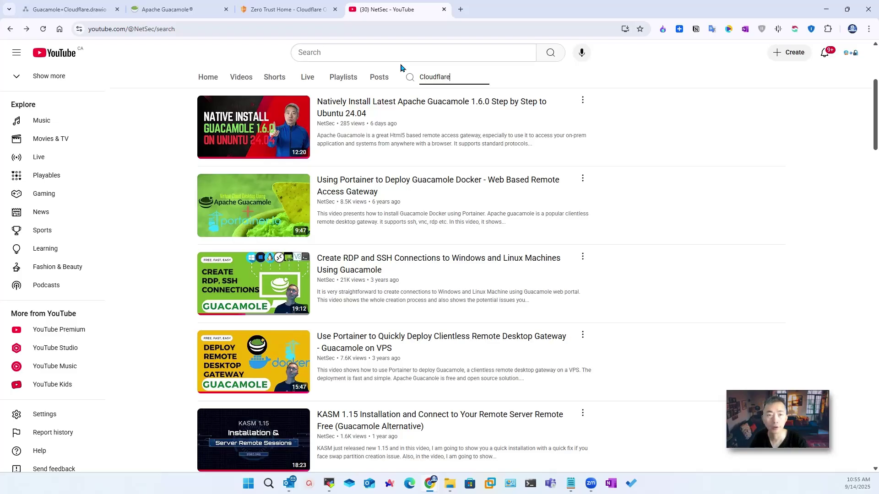
key("Return")
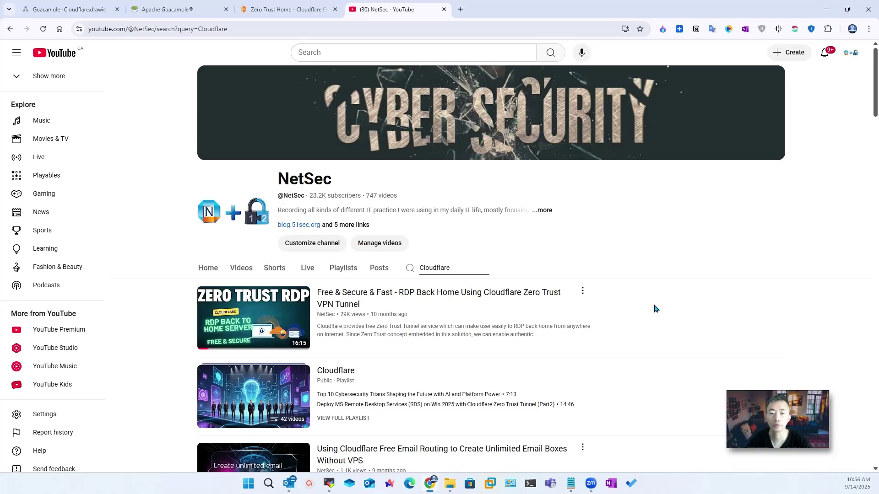
scroll(656, 309, "down", 5)
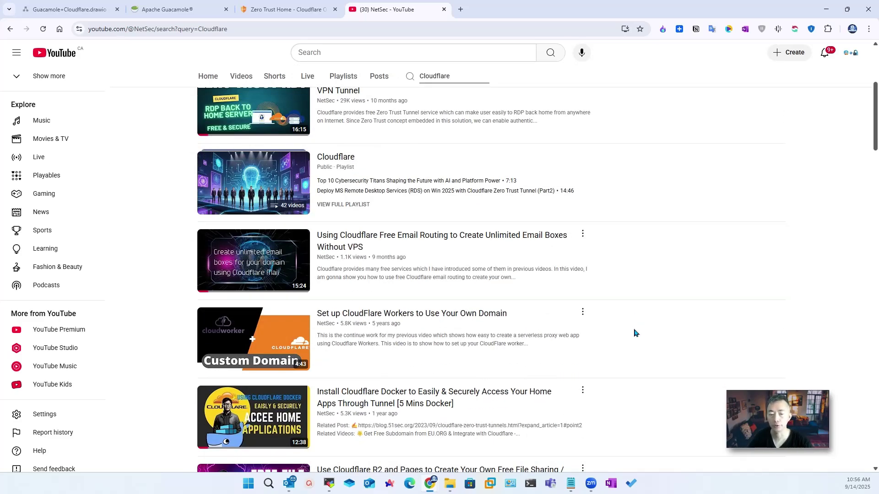
scroll(635, 333, "up", 5)
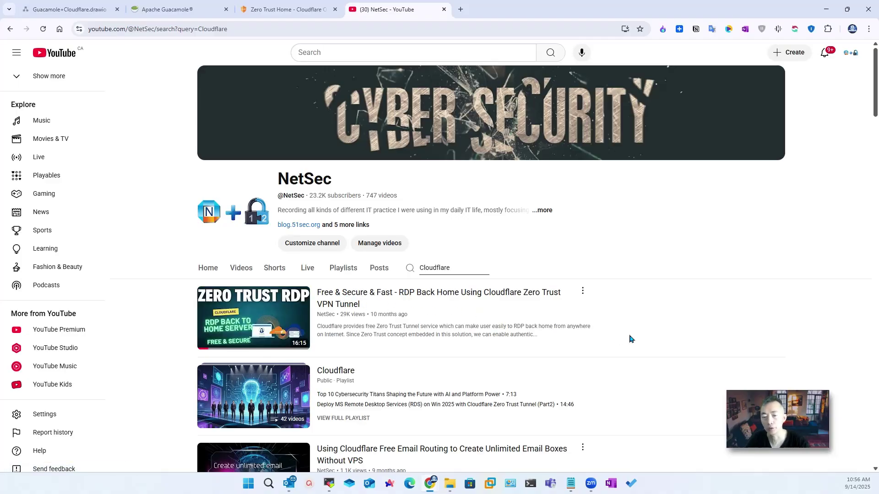
mouse_move(407, 307)
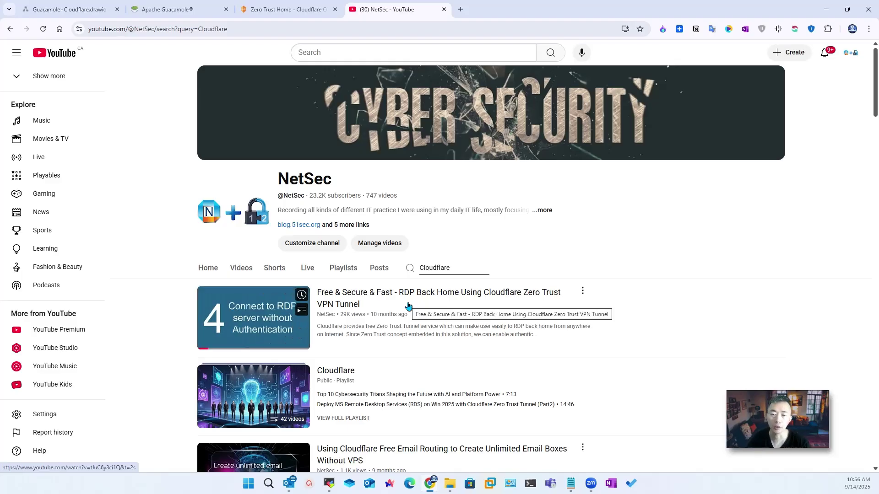
left_click(138, 6)
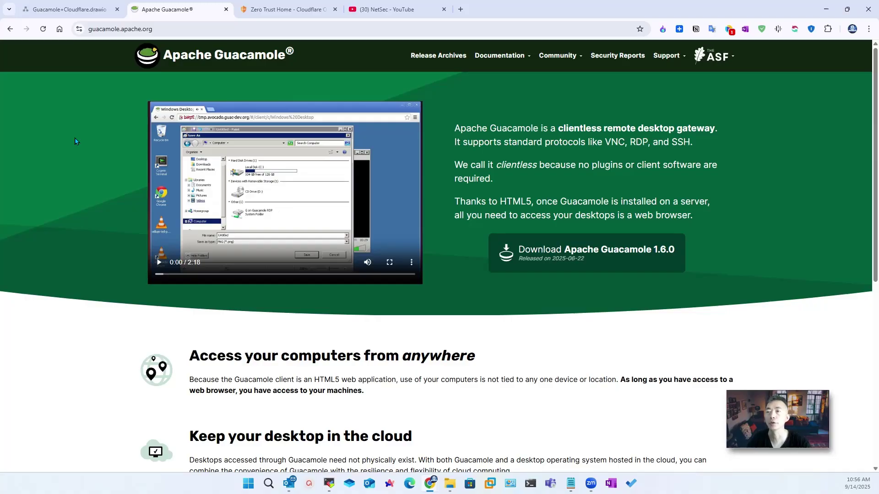
Step: Glance back at the network diagram, then open the NetSec Cloudflare Zero Trust Tunnel blog post
left_click(69, 14)
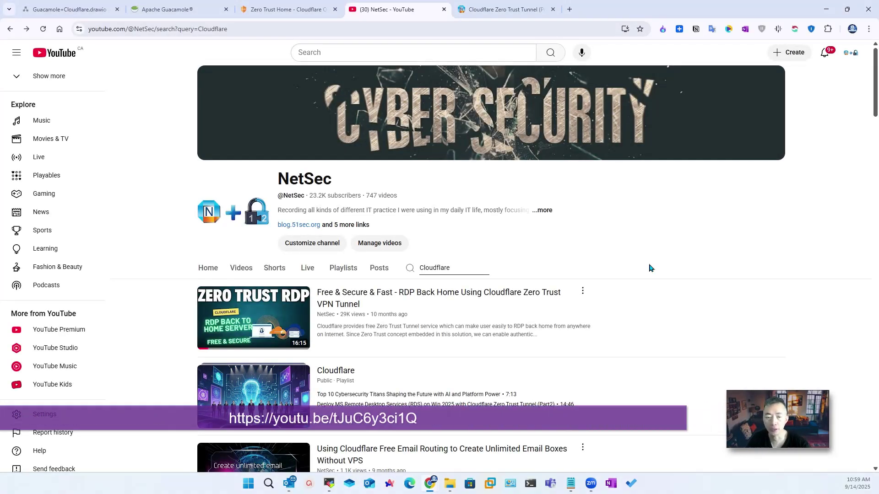
left_click(508, 9)
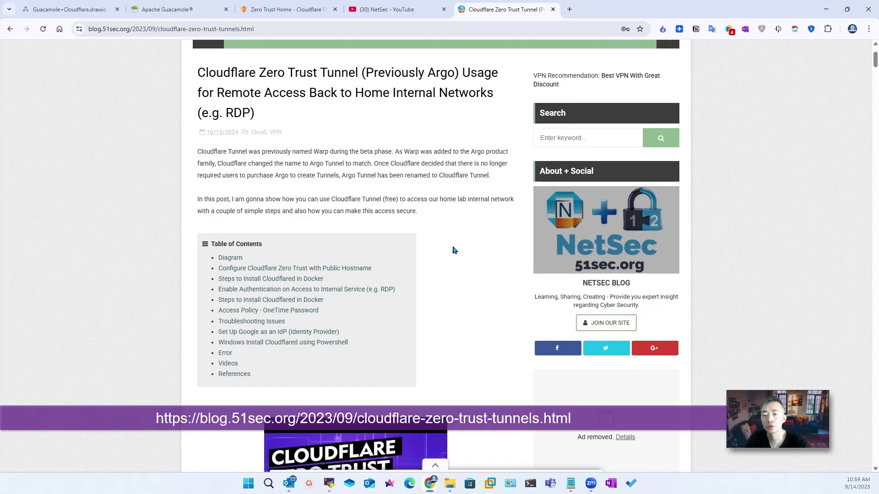
Step: Scroll through the tunnel blog post, then revisit the YouTube Cloudflare results and the network diagram
scroll(471, 255, "down", 12)
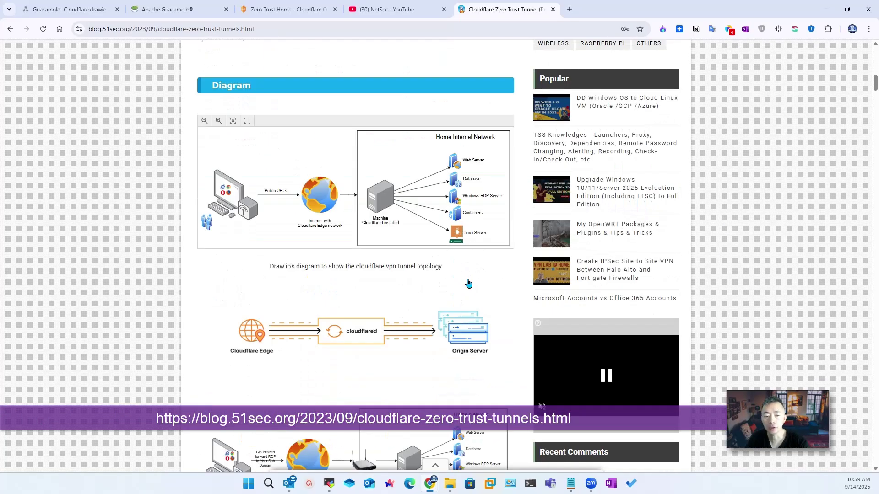
scroll(468, 284, "down", 15)
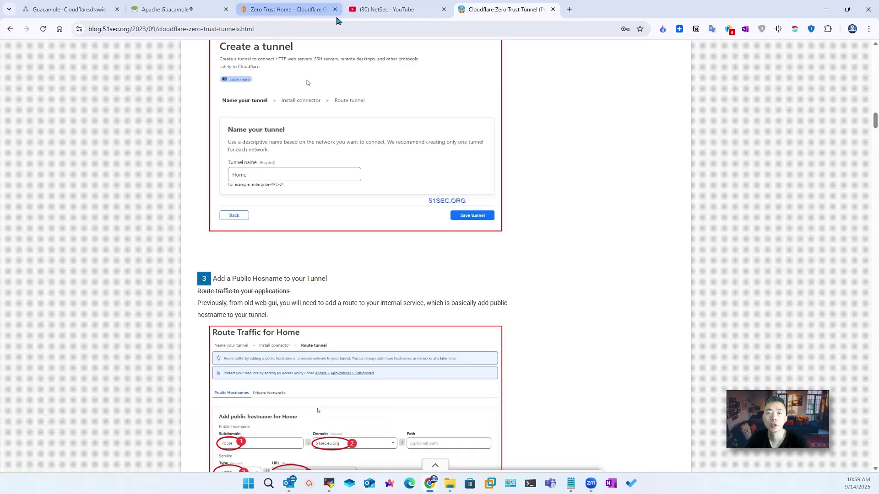
left_click(394, 10)
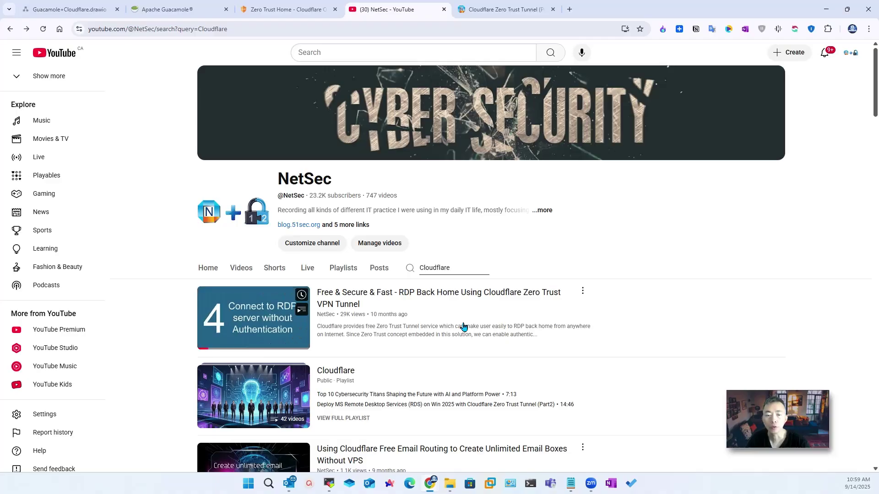
left_click(69, 9)
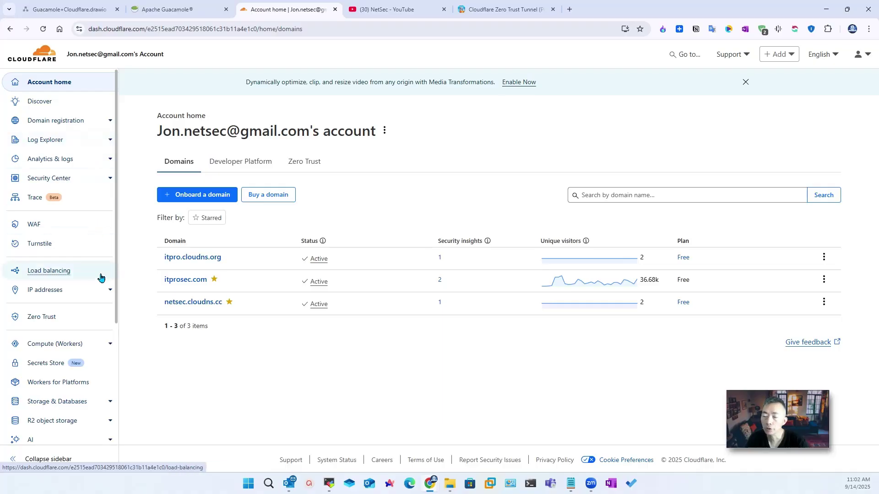
Step: Create a Cloudflared tunnel named Guacamole under Networks > Tunnels and save it
left_click(58, 322)
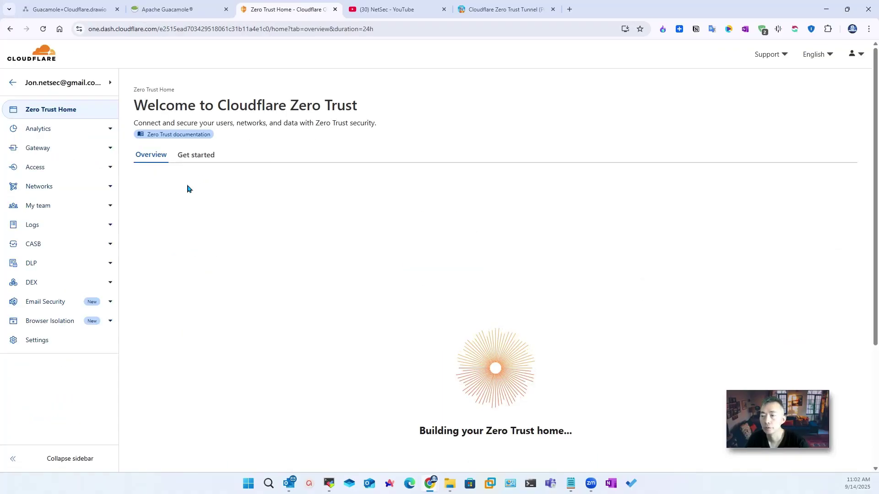
left_click(91, 178)
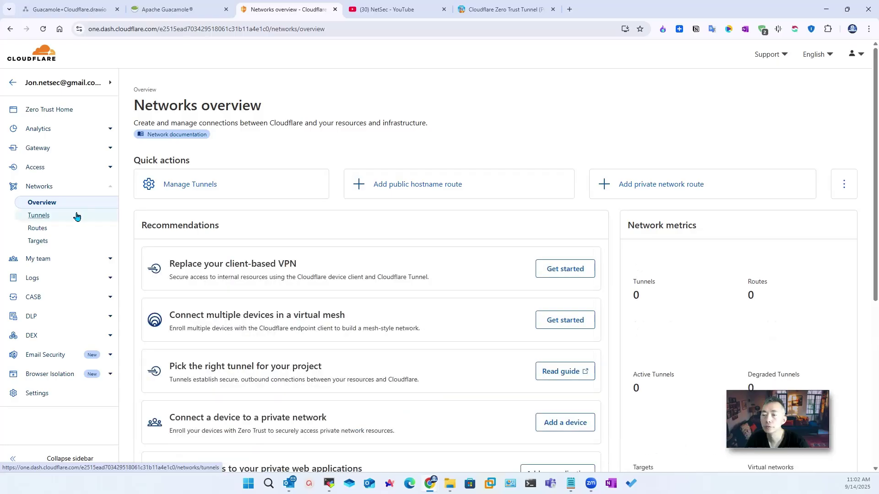
left_click(74, 215)
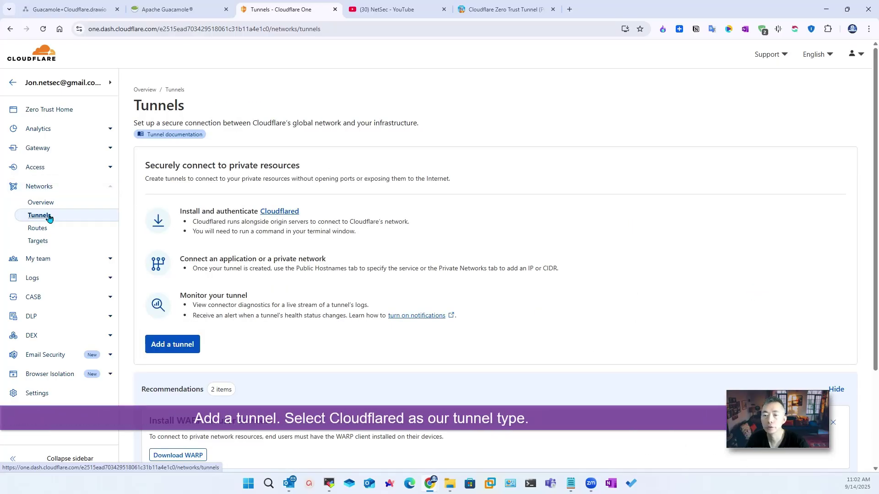
left_click(173, 345)
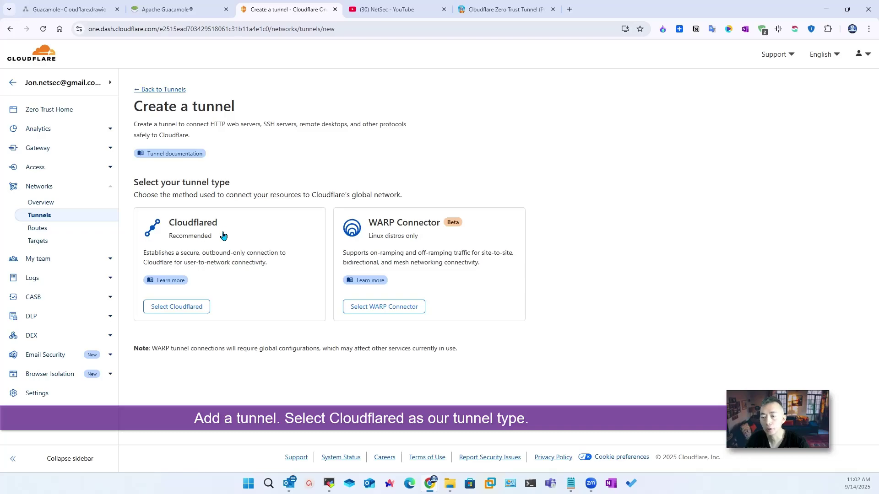
left_click(201, 310)
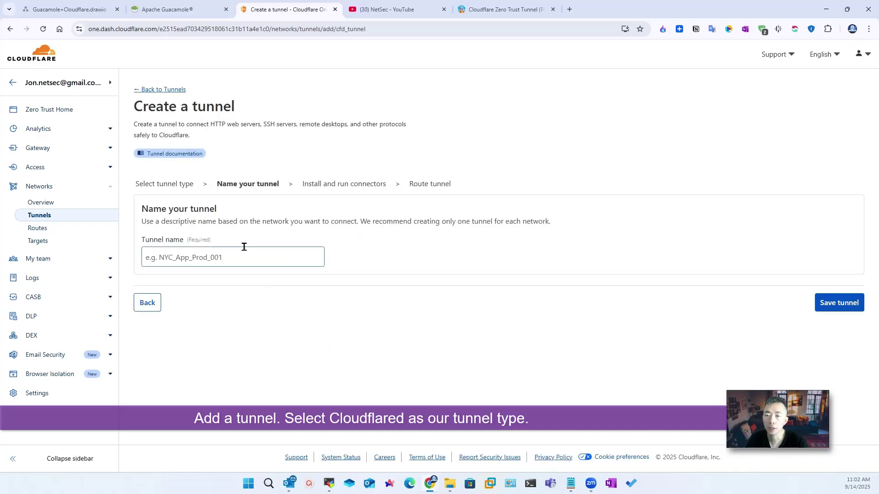
left_click(205, 259)
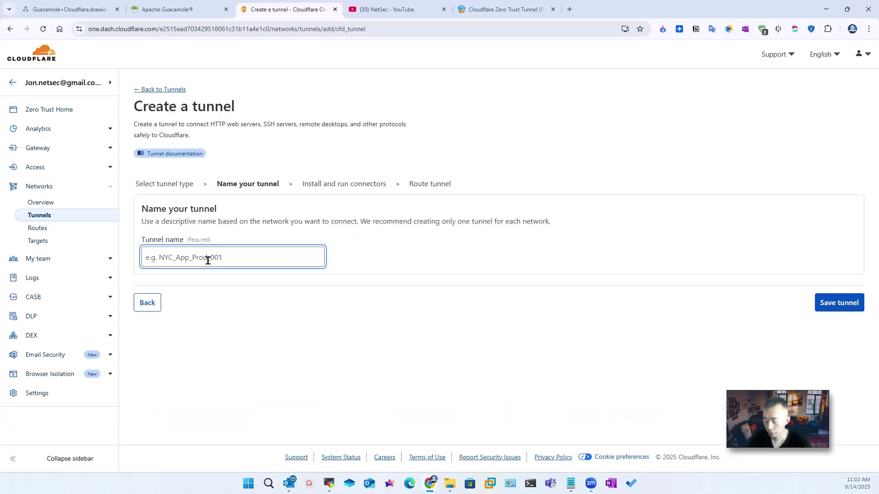
type("Guacamole")
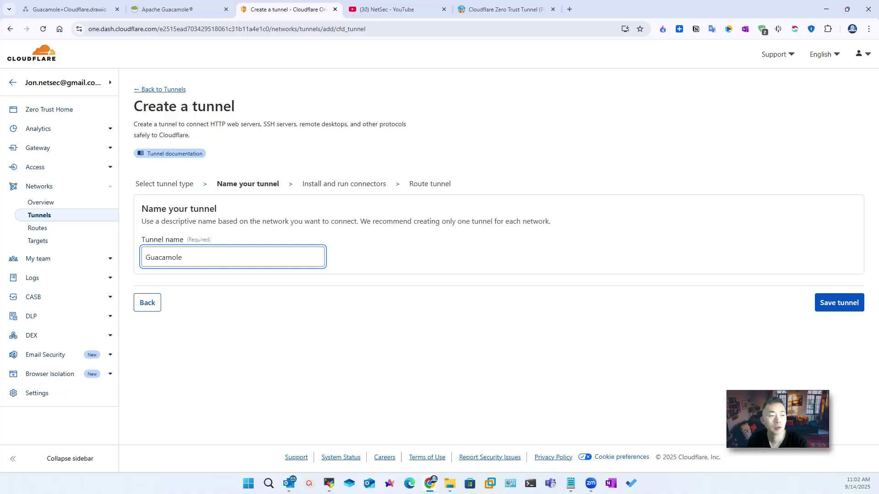
left_click(839, 303)
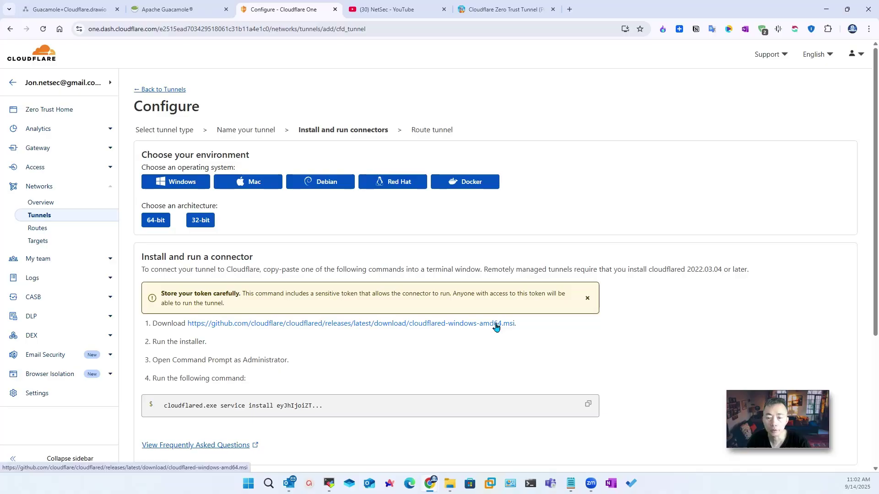
Step: Choose Debian as the connector environment and copy its cloudflared install commands
left_click(336, 187)
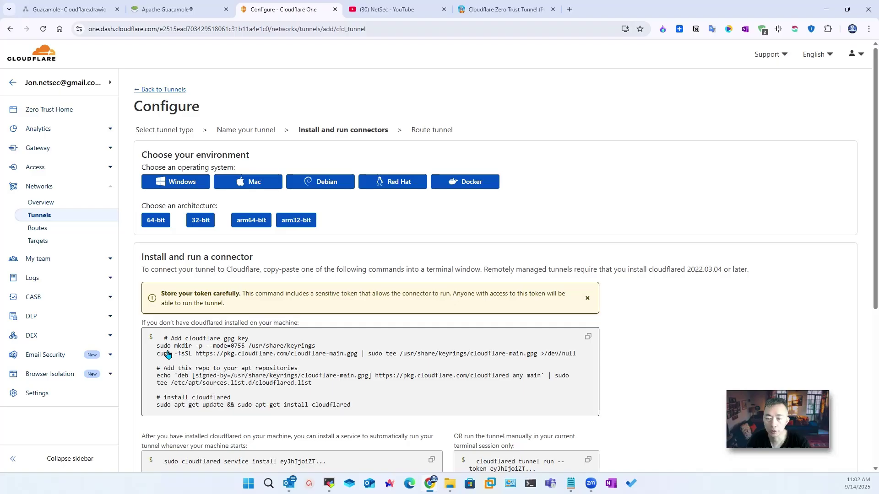
scroll(373, 408, "down", 2)
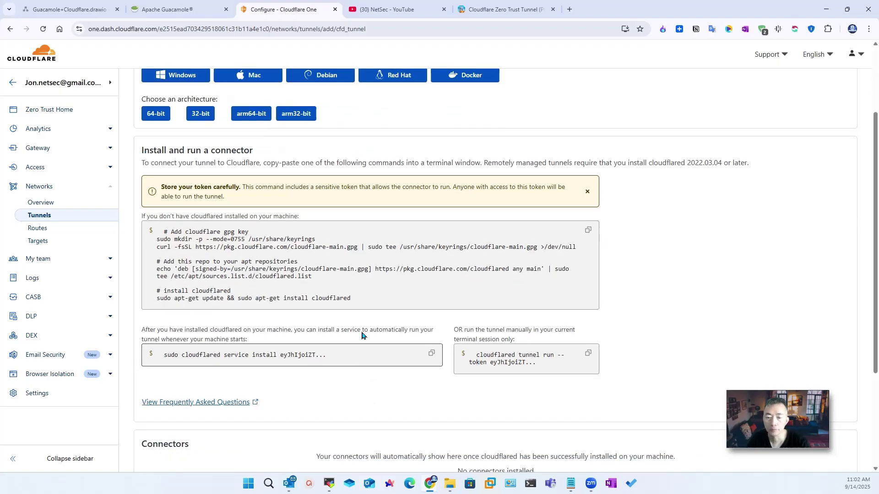
left_click(590, 230)
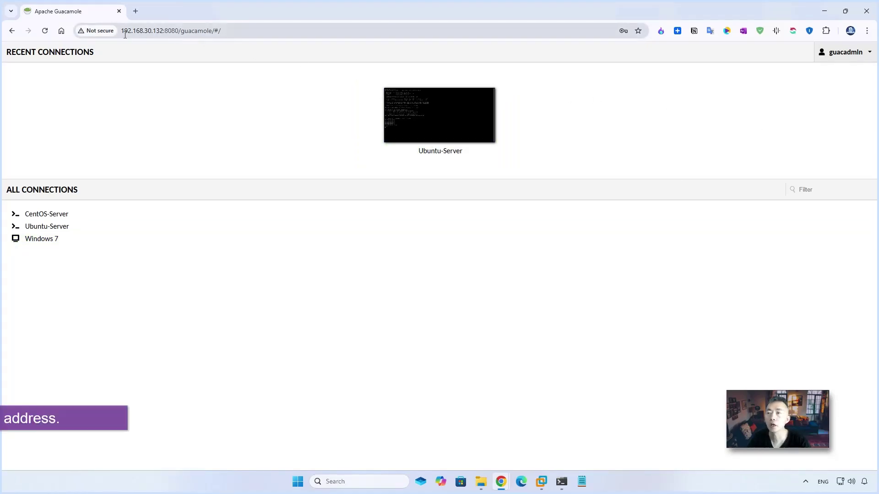
Step: Sign in to the Guacamole web console, dismiss the password warning, and open the Ubuntu-Server connection
left_click(175, 31)
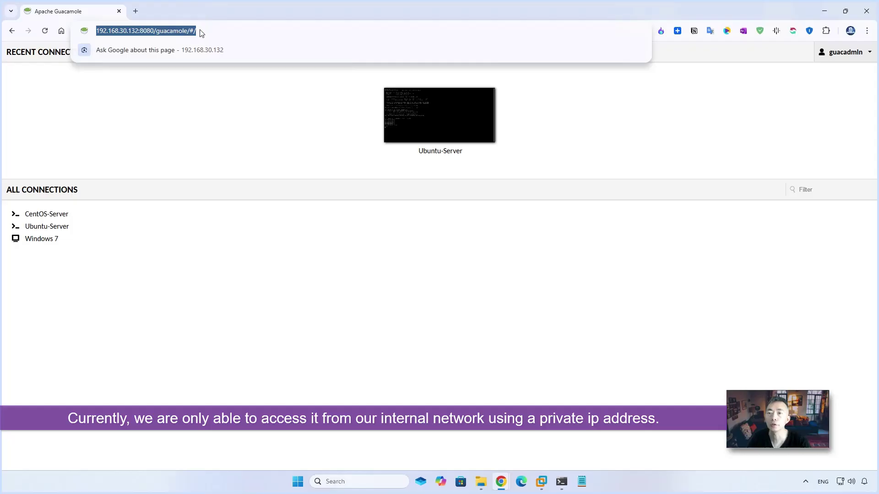
key("Return")
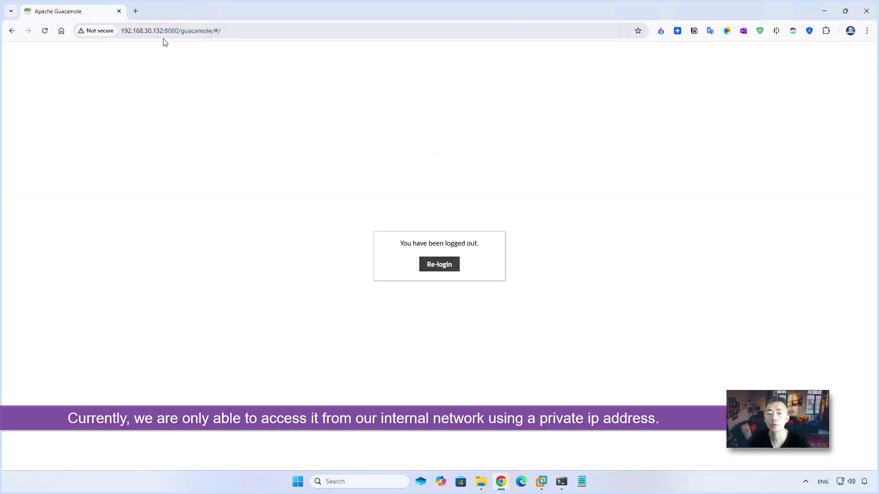
left_click(442, 267)
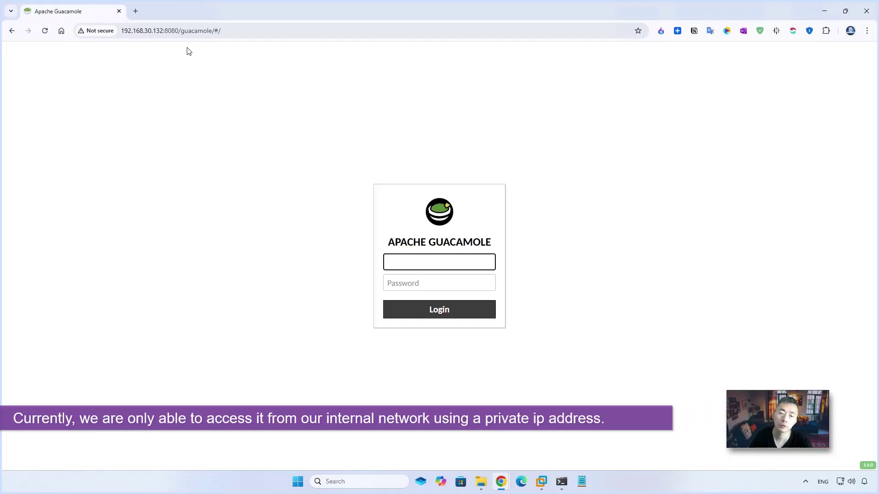
key("Return")
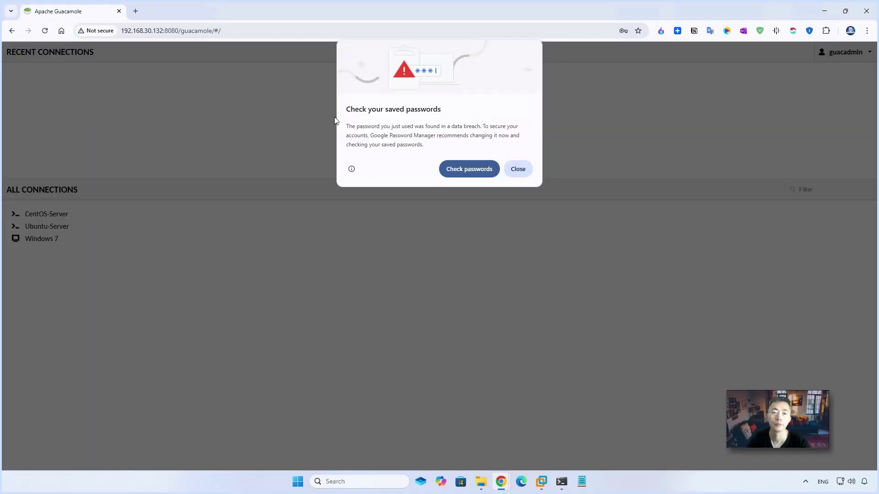
left_click(517, 170)
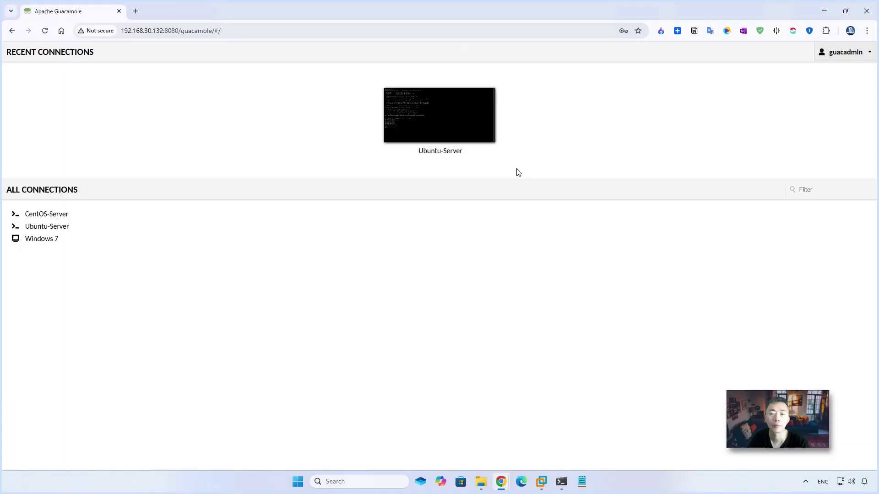
left_click(53, 227)
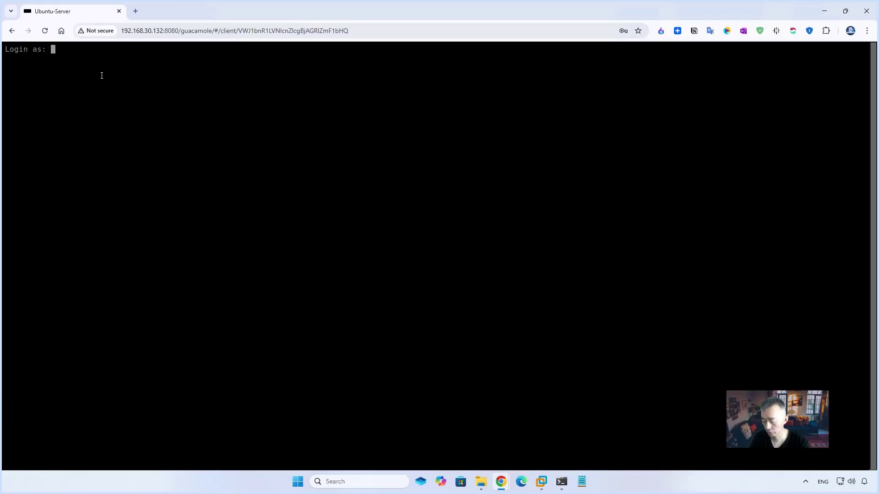
Step: Log into the Ubuntu-Server SSH session and run sudo -i to get a root shell on ubuntu1
type("netsec")
key("Return")
type("*********")
key("Return")
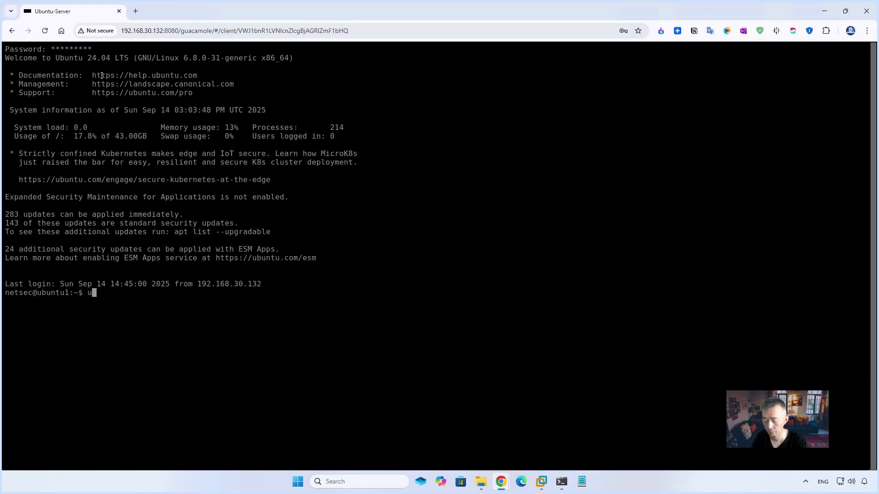
type("sudo -i")
key("Return")
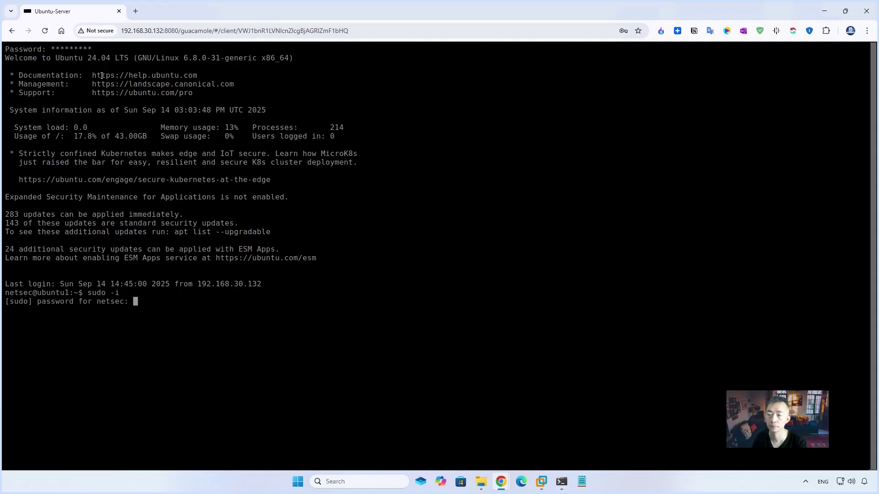
key("Return")
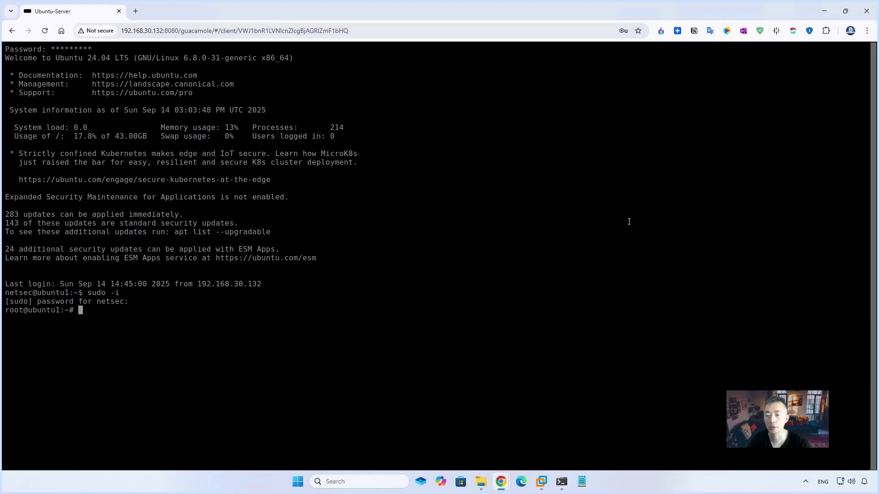
left_click(562, 482)
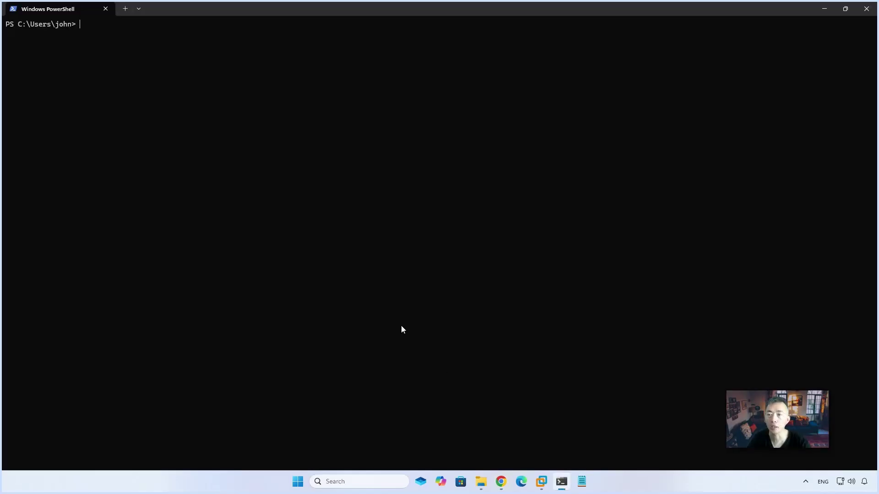
Step: SSH from PowerShell to 192.168.30.132, trust the host key, log in, and run sudo -i
type("s")
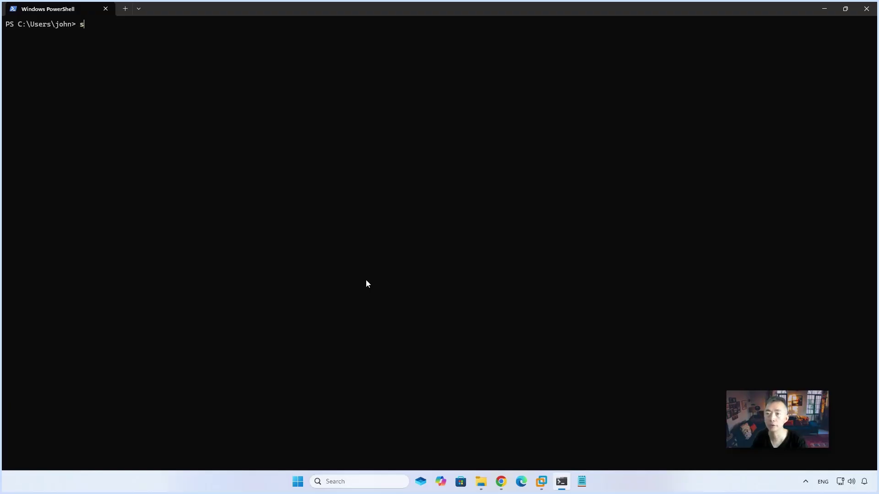
type("sh")
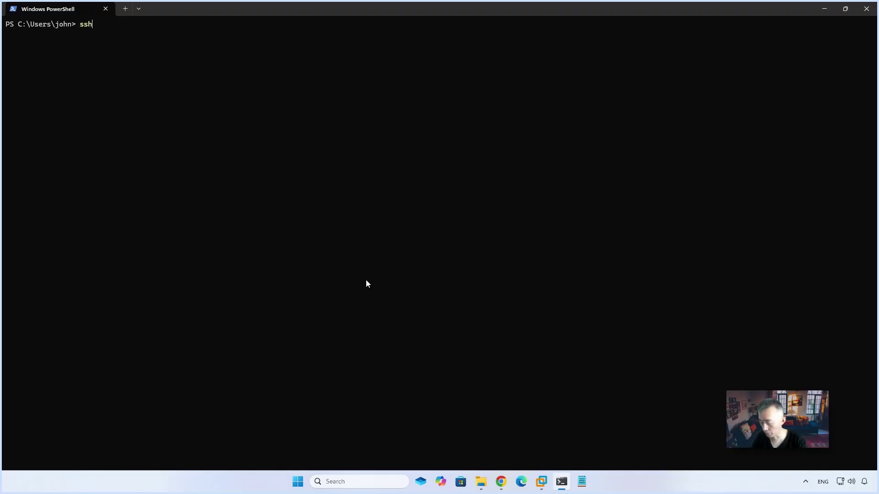
type("@")
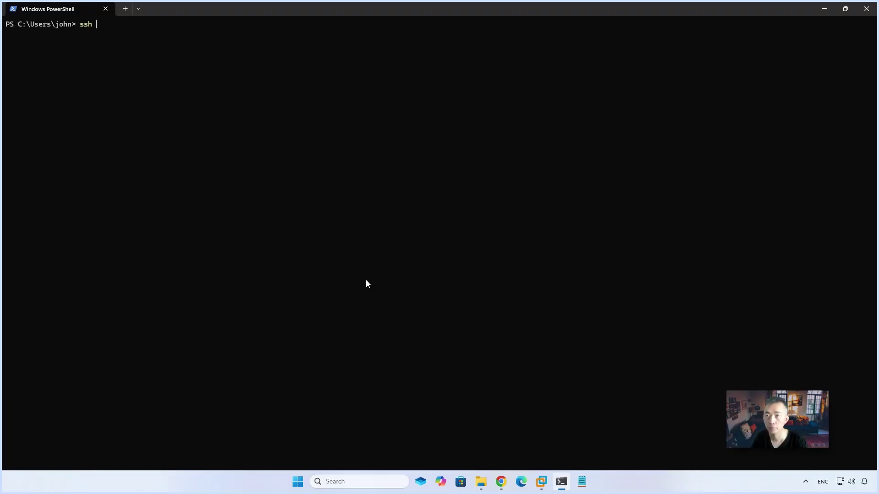
type("netsec")
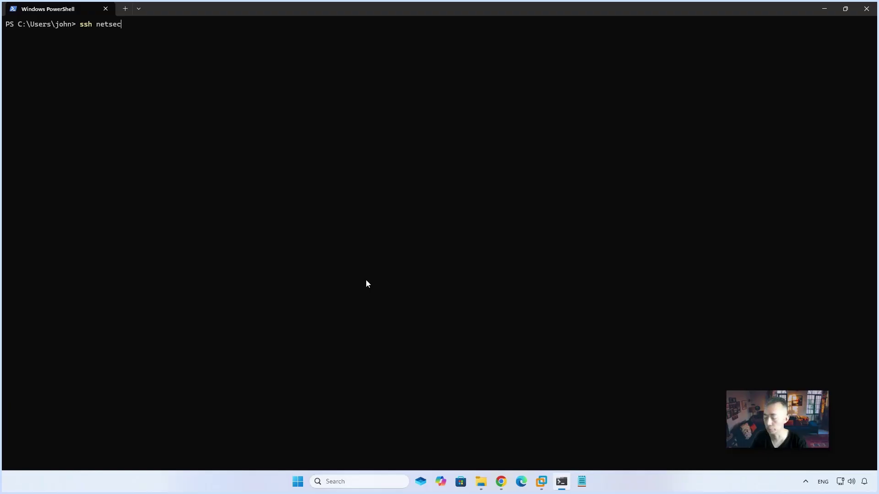
type("@192")
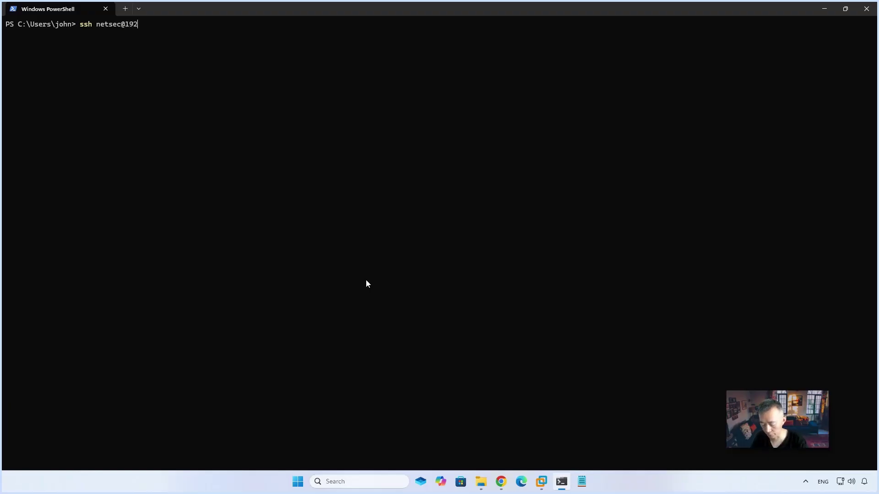
type(".168.30.132")
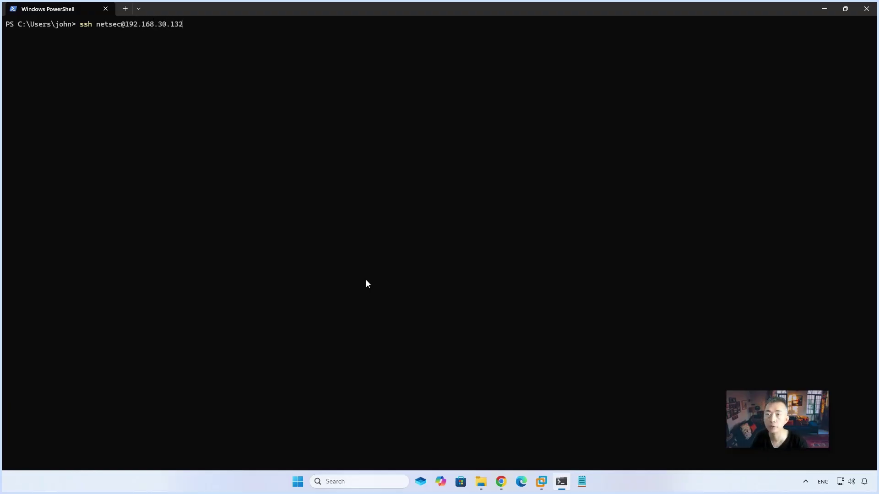
key("Return")
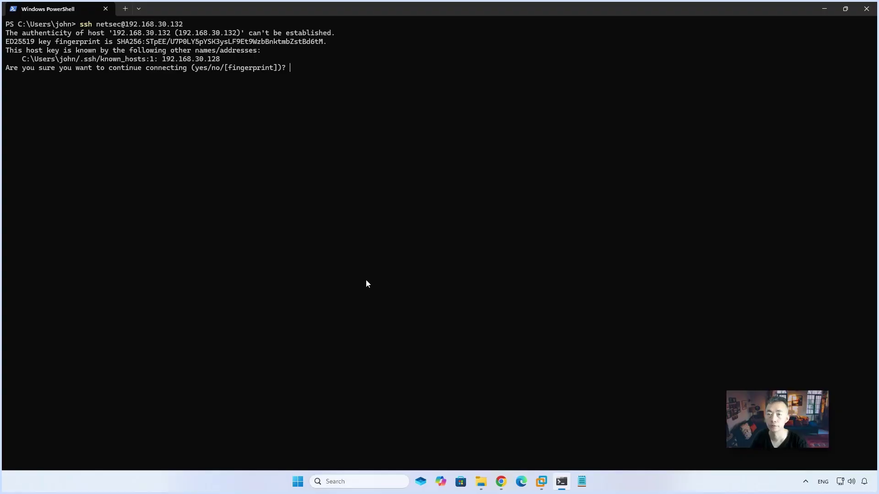
type("yes")
key("Return")
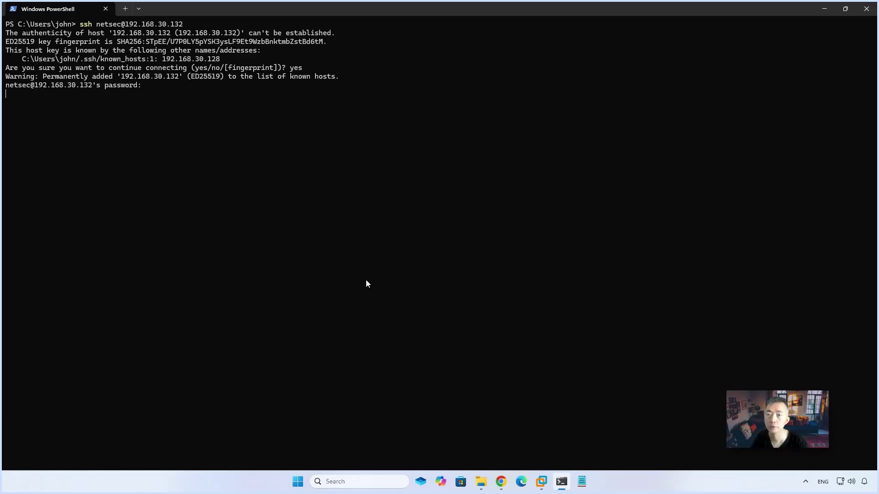
key("Return")
key("Return")
key("Return")
type("sudo -i")
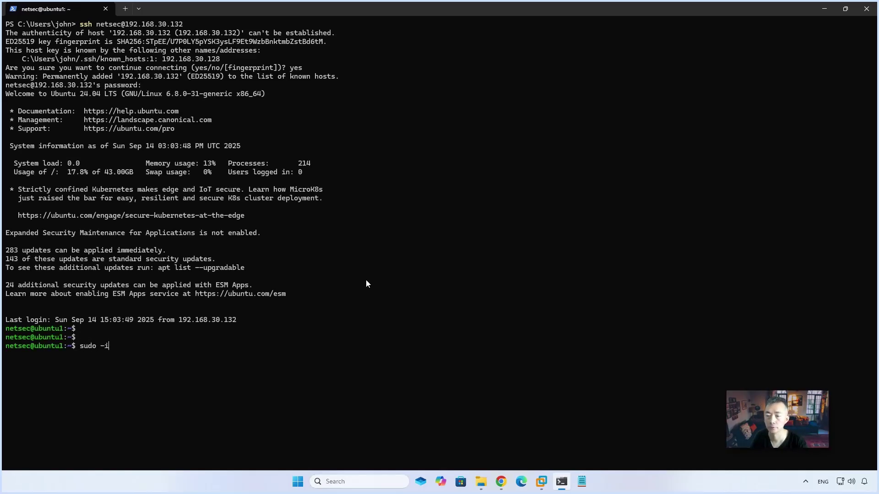
key("Return")
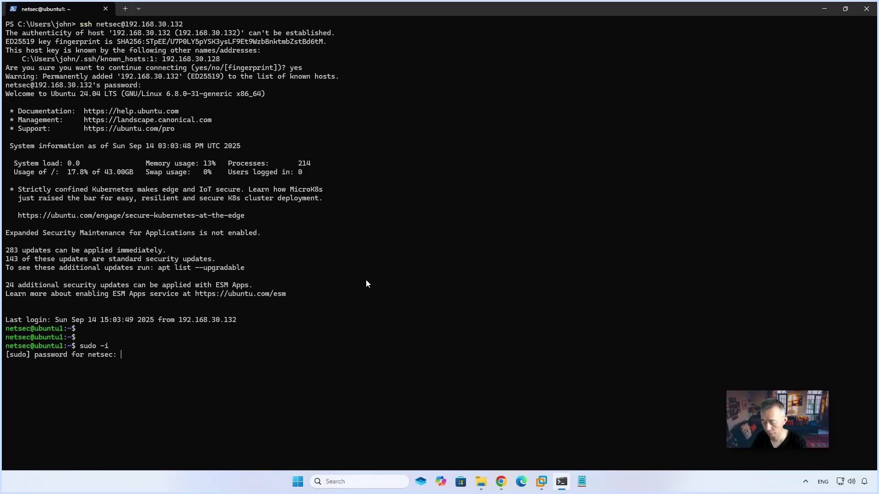
key("Return")
key("Return")
key("Return")
key("Return")
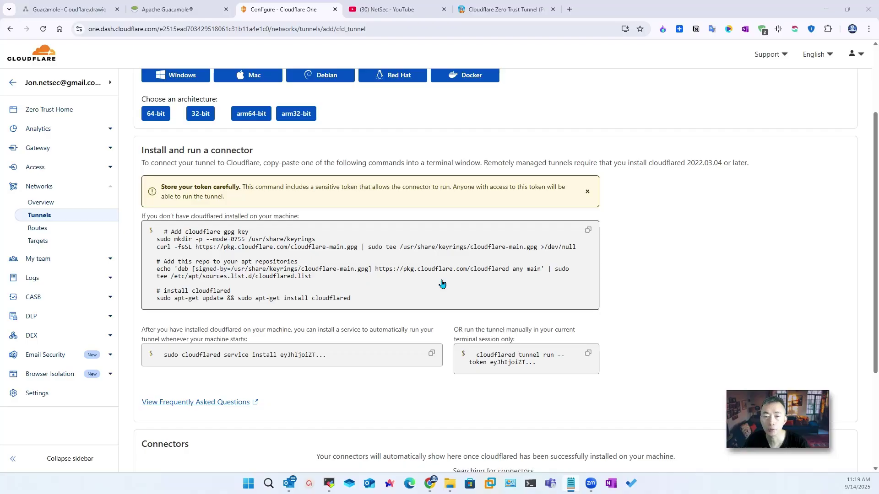
Step: As root, paste and run the Cloudflare GPG key, apt repository, and cloudflared install commands
left_click(826, 13)
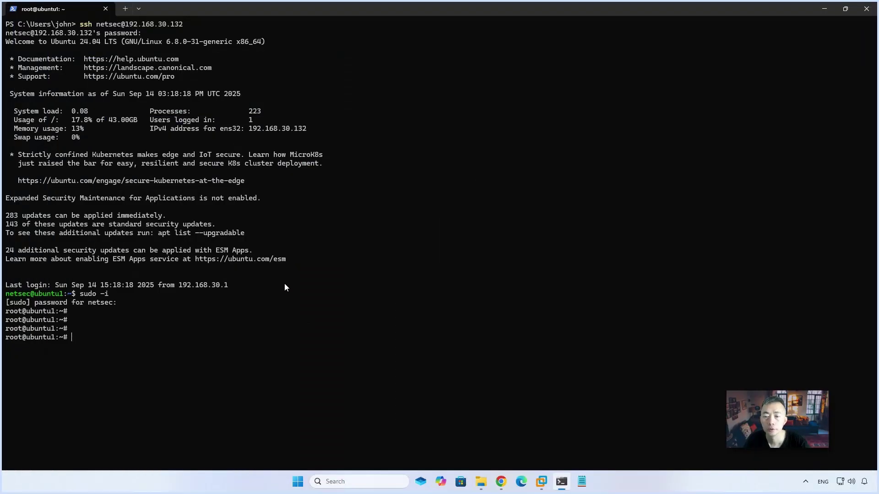
key("ctrl+v")
key("Return")
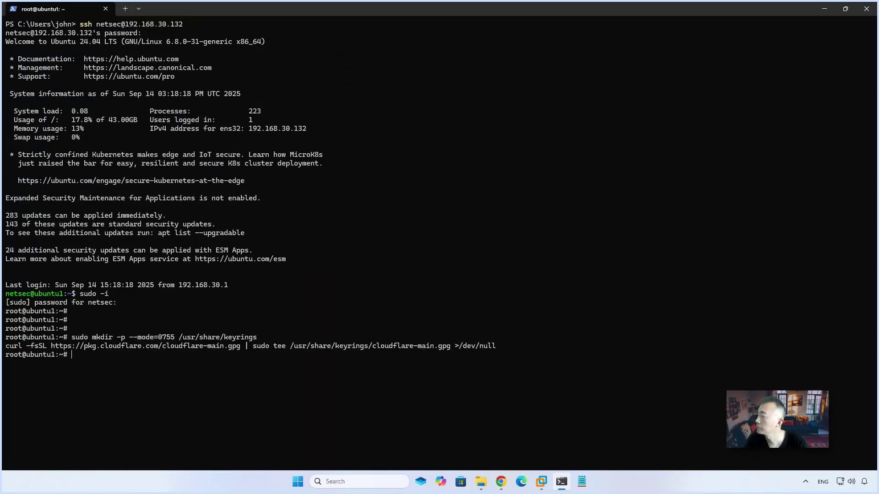
key("ctrl+v")
key("Return")
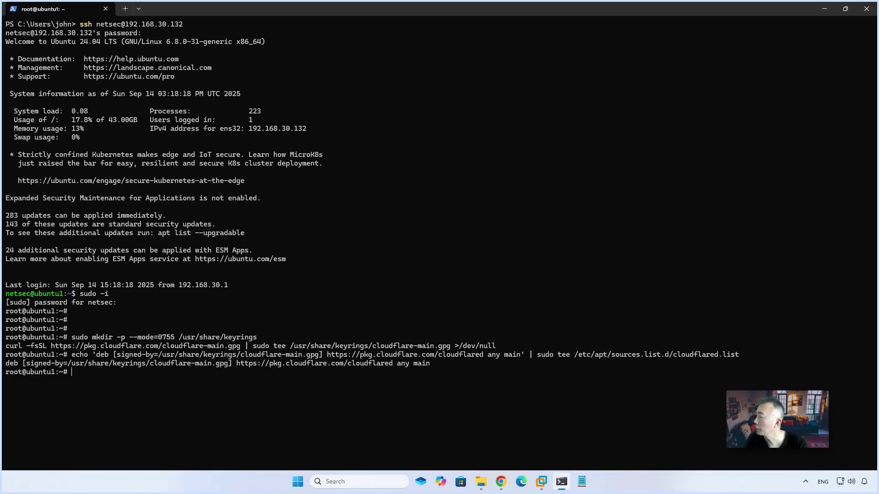
key("ctrl+v")
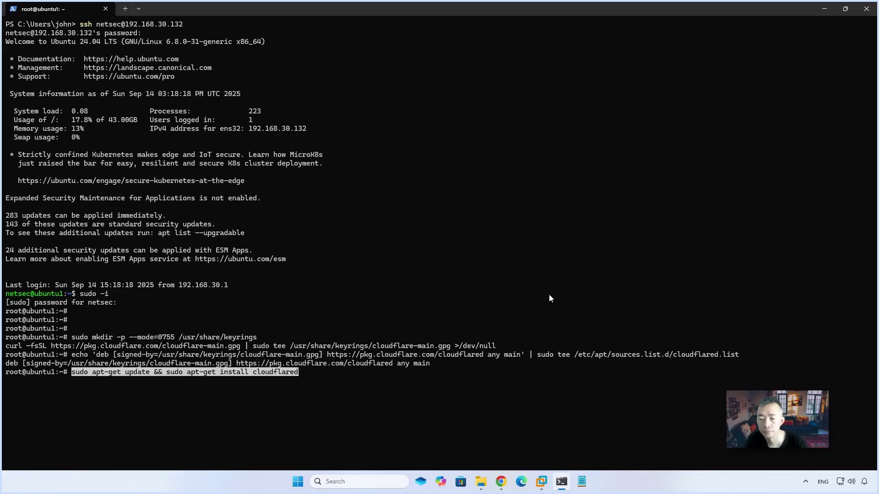
key("Return")
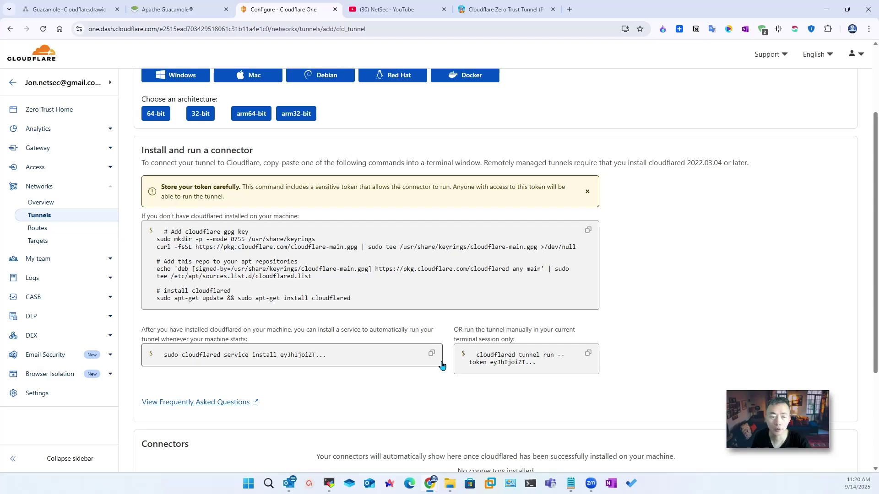
Step: Install the cloudflared service with the tunnel token, then check it with systemctl status cloudflared
left_click(433, 356)
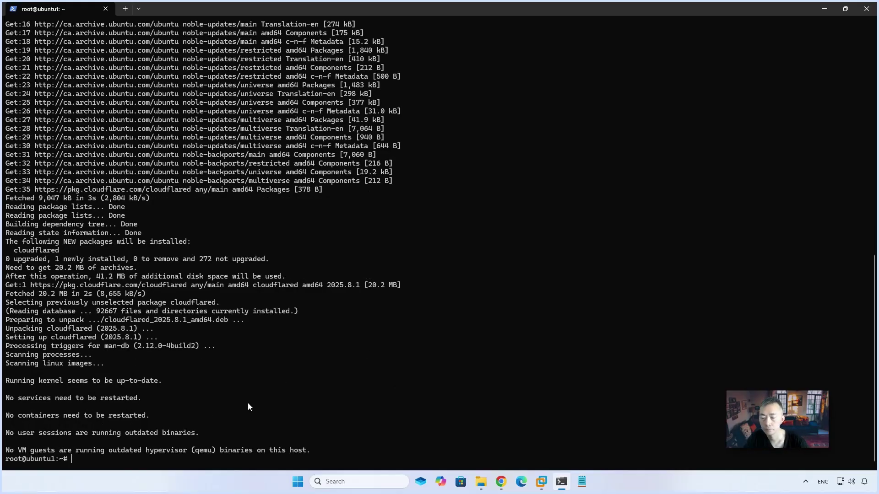
key("Return")
key("Return")
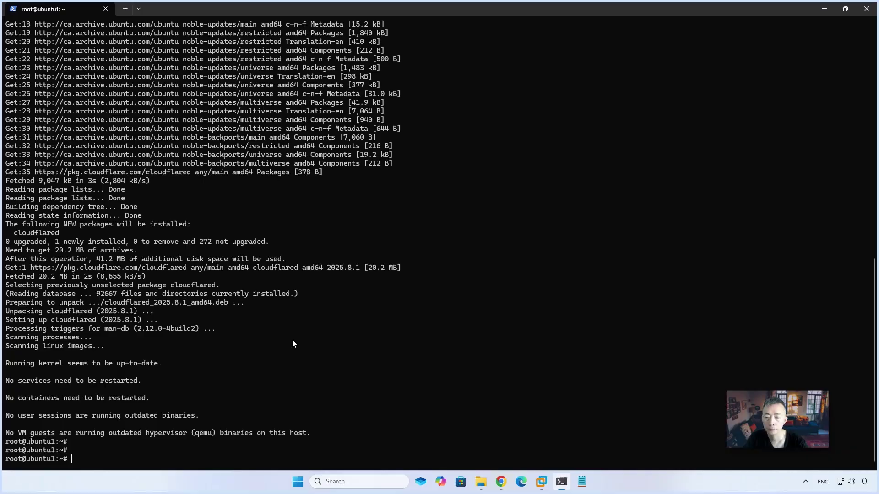
key("ctrl+v")
key("Return")
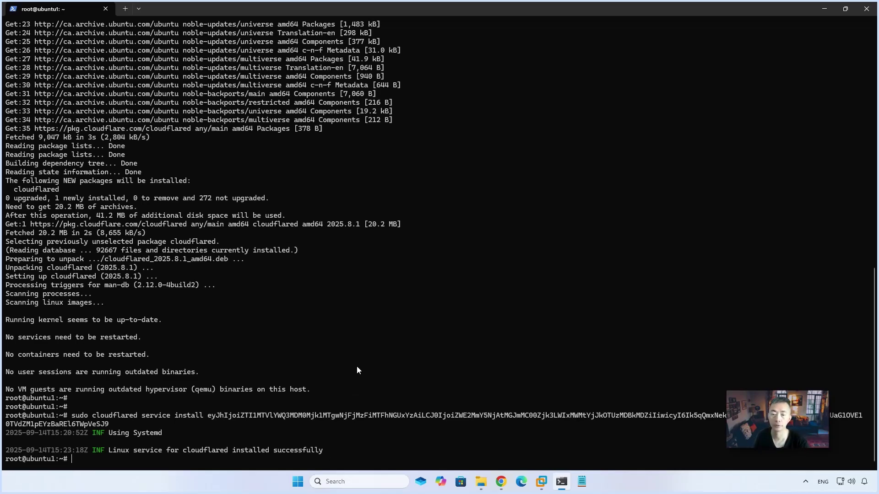
type("systemctl status cloudflared")
key("Return")
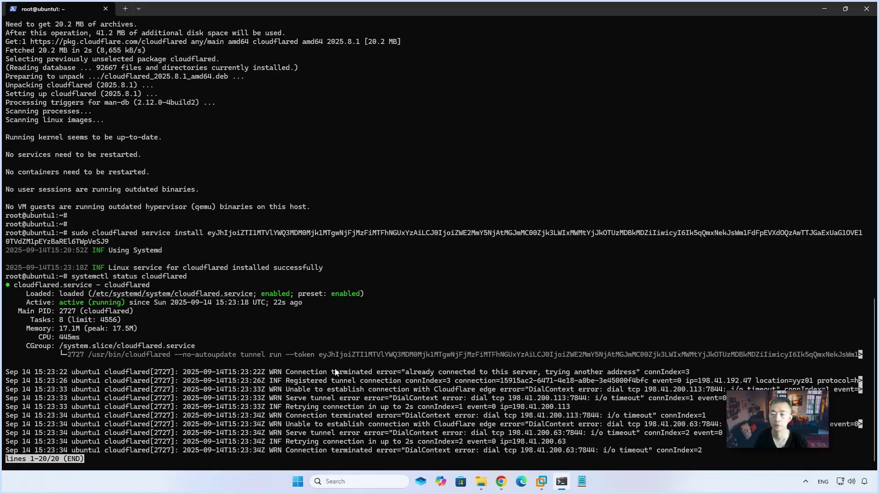
Step: Quit the status pager and confirm the dashboard shows the connector Connected at version 2025.8.1
key("q")
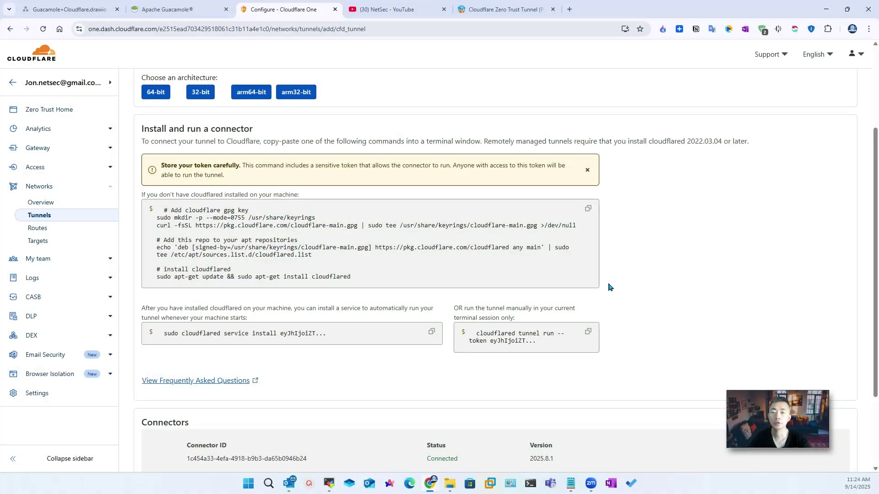
scroll(600, 286, "down", 3)
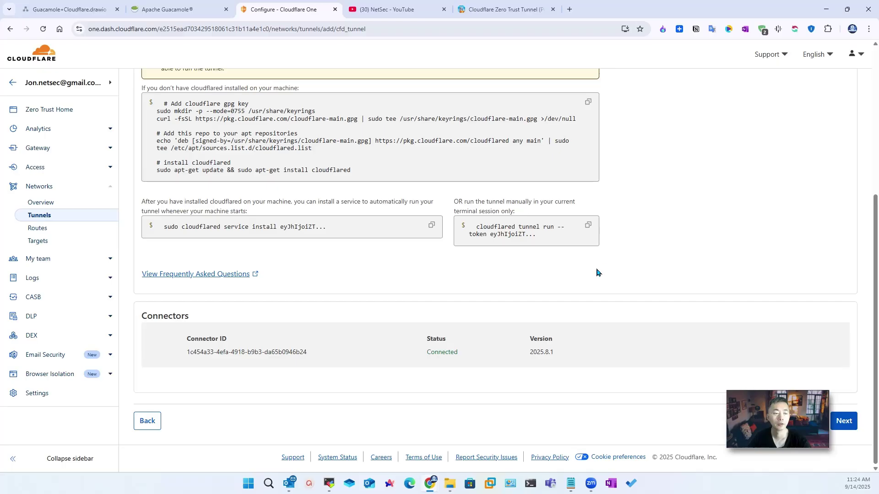
Step: Add public hostname rdp on domain itprosec.com for the Guacamole tunnel
left_click(848, 420)
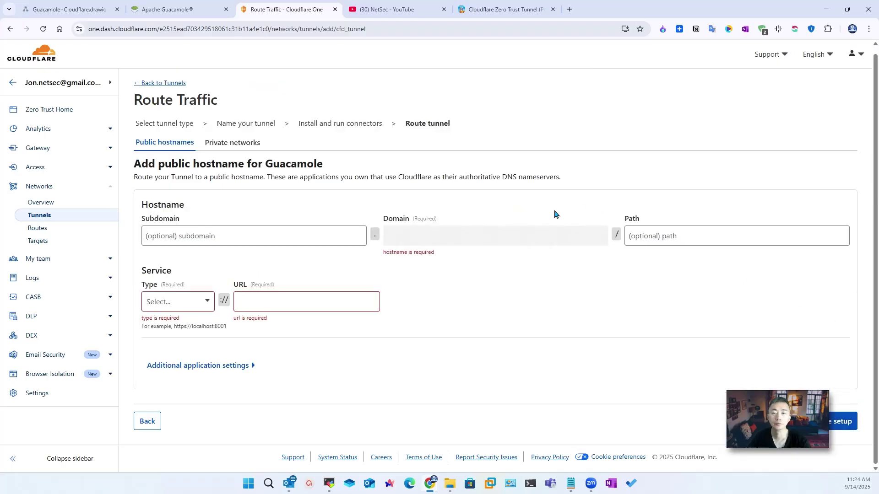
left_click(184, 235)
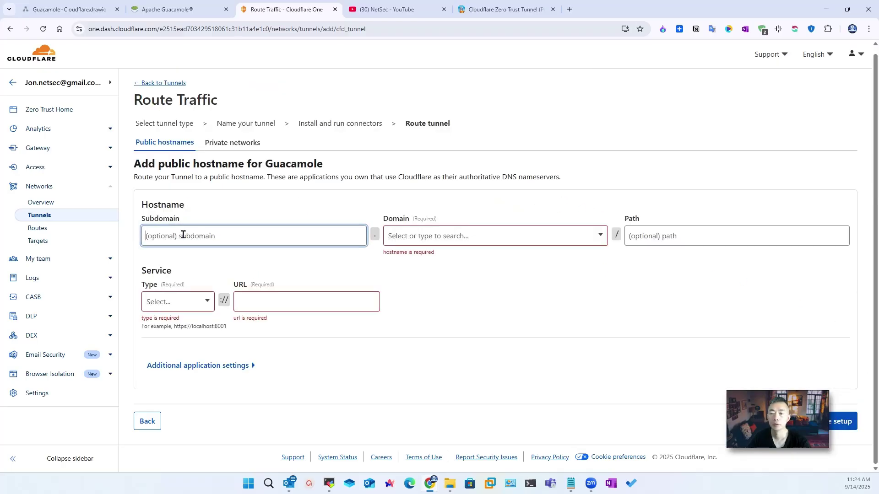
left_click(476, 242)
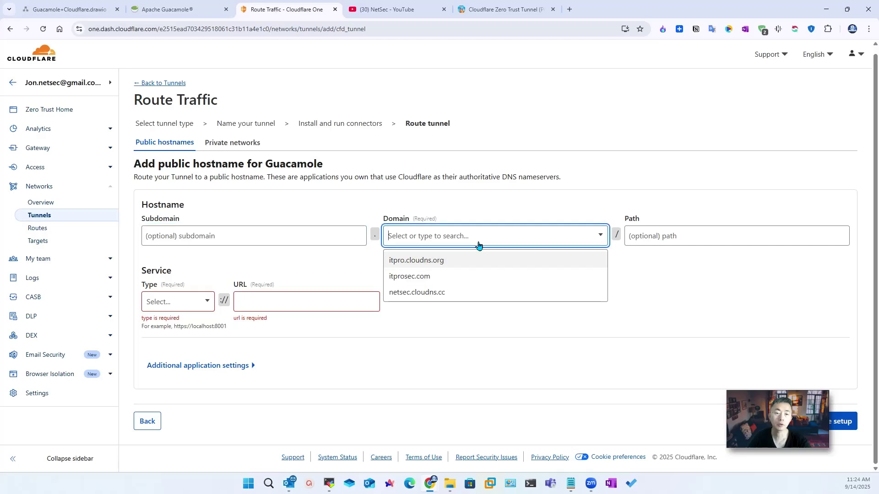
left_click(468, 277)
left_click(286, 237)
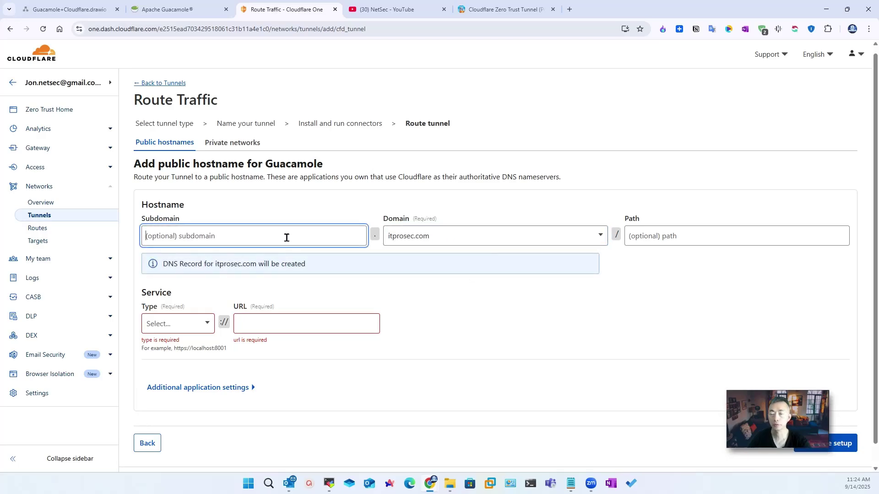
type("rdp")
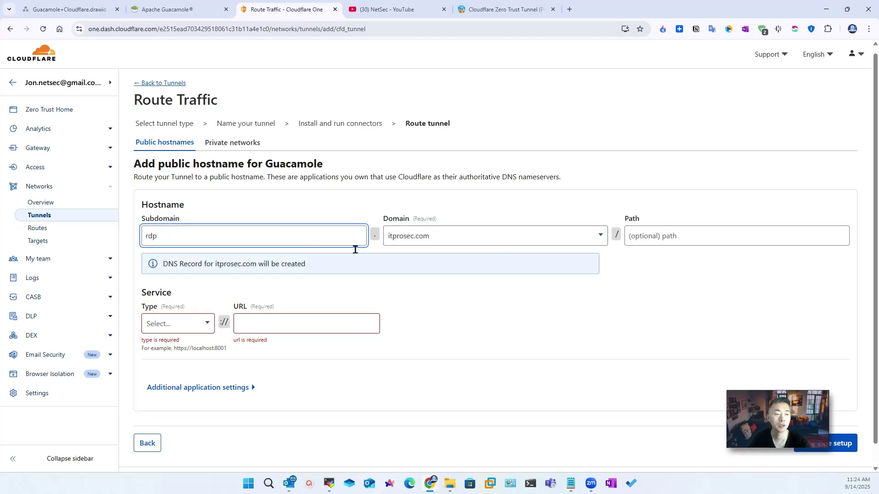
Step: Route it to HTTP service 192.168.30.132:8080 and complete the setup
left_click(202, 323)
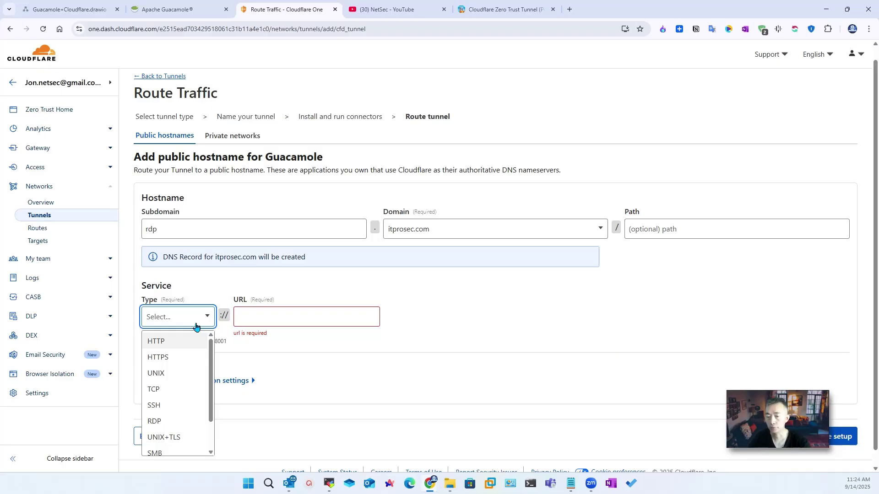
left_click(190, 342)
left_click(255, 314)
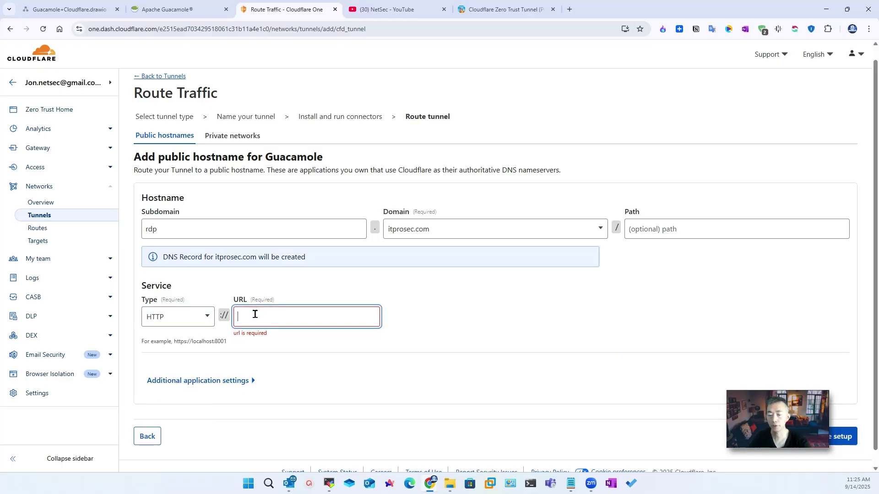
type("192.168")
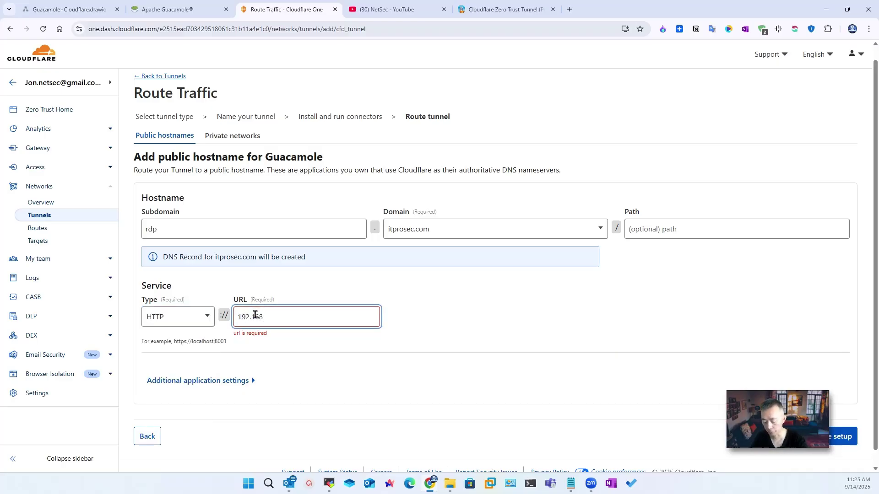
type(".30")
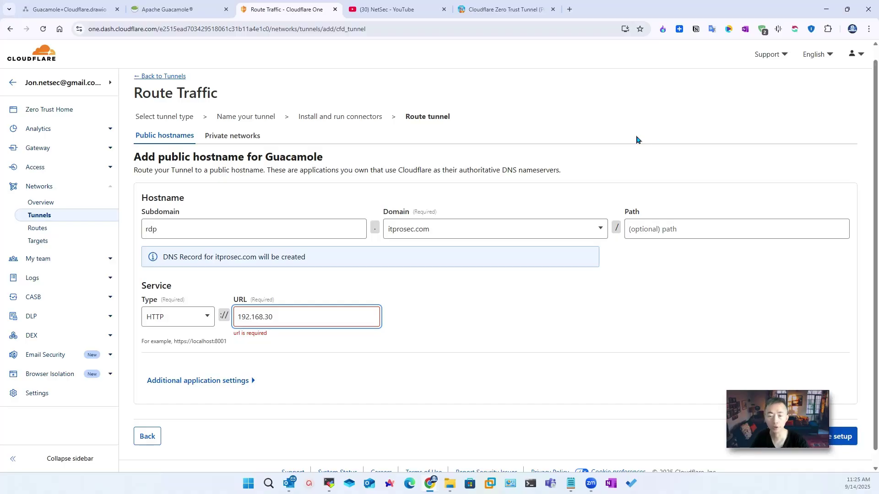
type(".132")
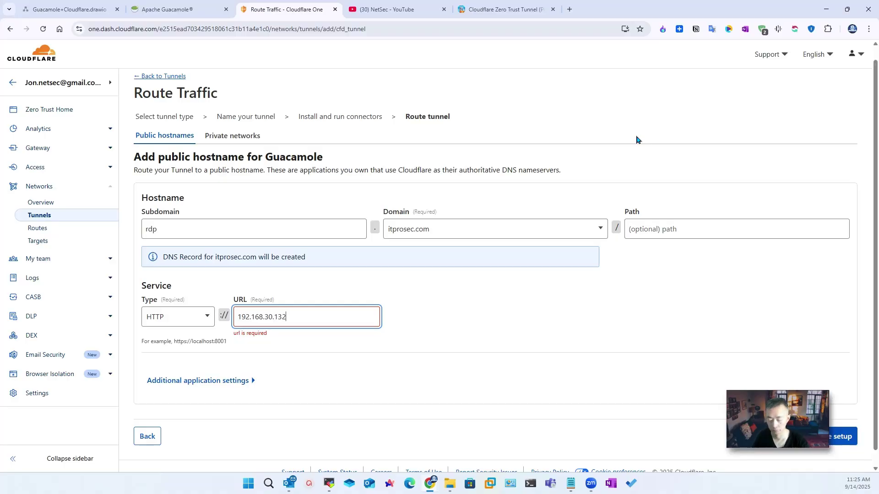
type(":8080")
left_click(357, 353)
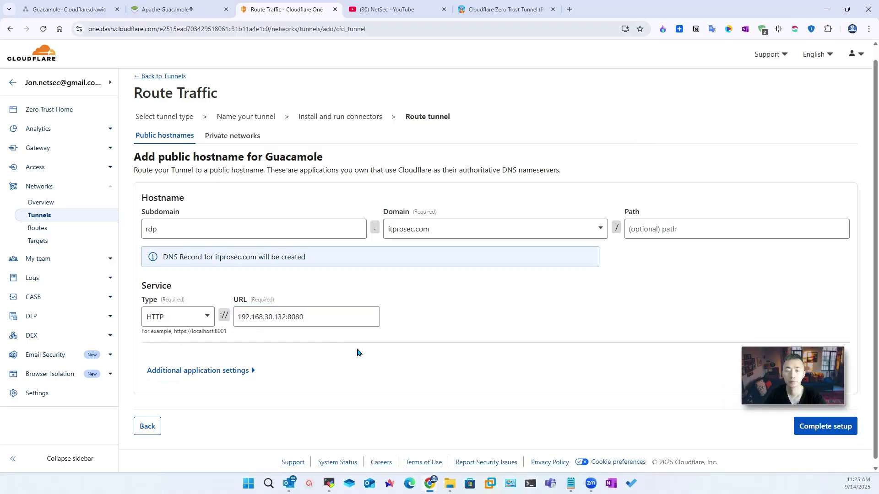
left_click(814, 430)
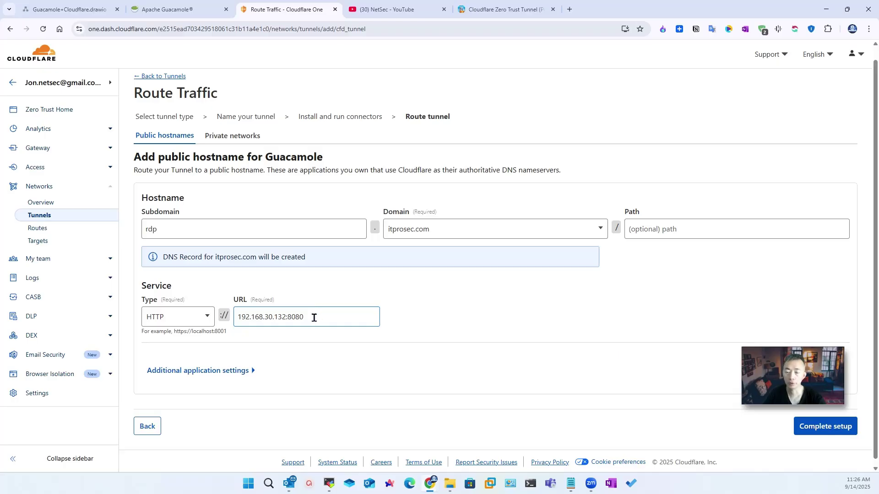
left_click(816, 429)
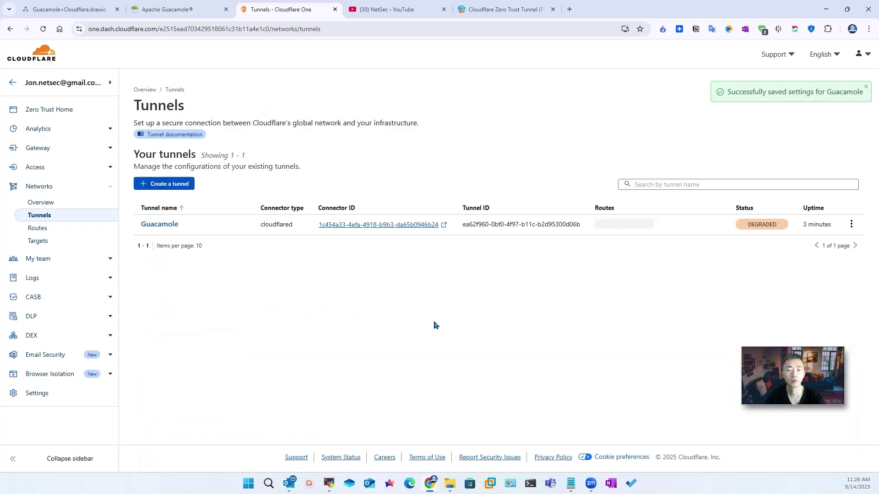
Step: In the rdp.itprosec.com tab, load rdp.itprosec.com/guacamole
mouse_move(758, 225)
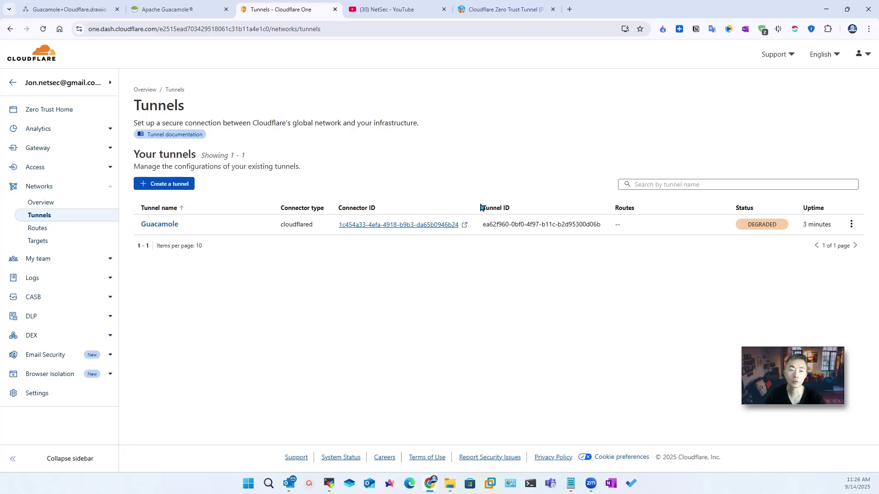
left_click(172, 9)
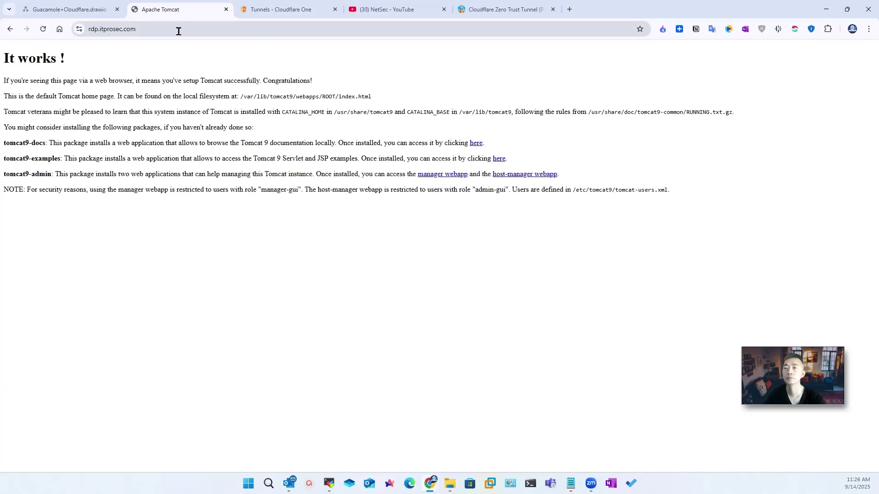
left_click(212, 28)
left_click(212, 29)
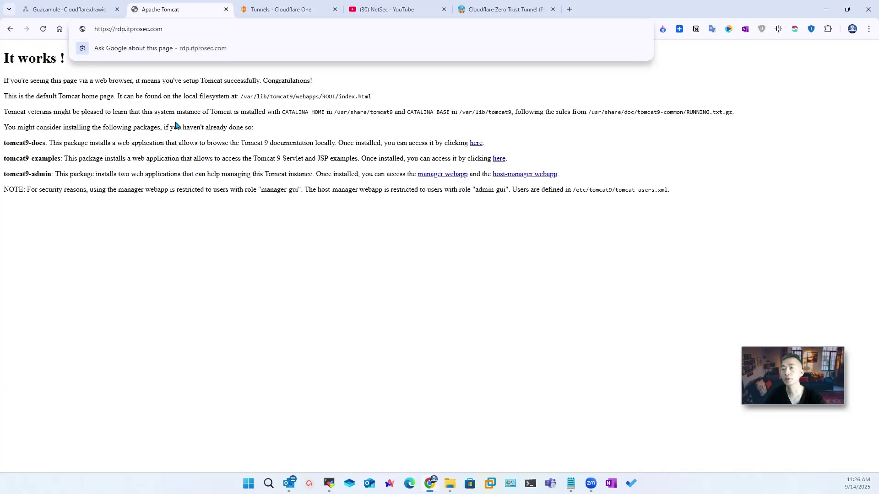
left_click(175, 121)
left_click(186, 35)
left_click(207, 27)
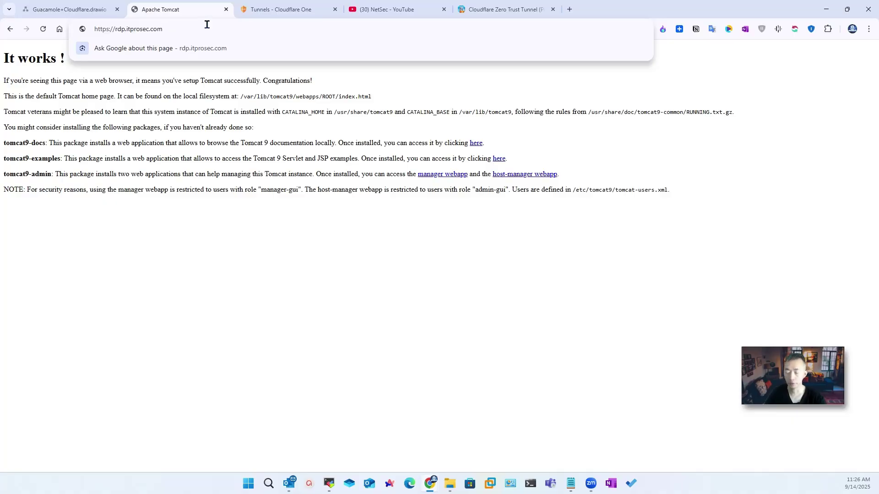
type("/")
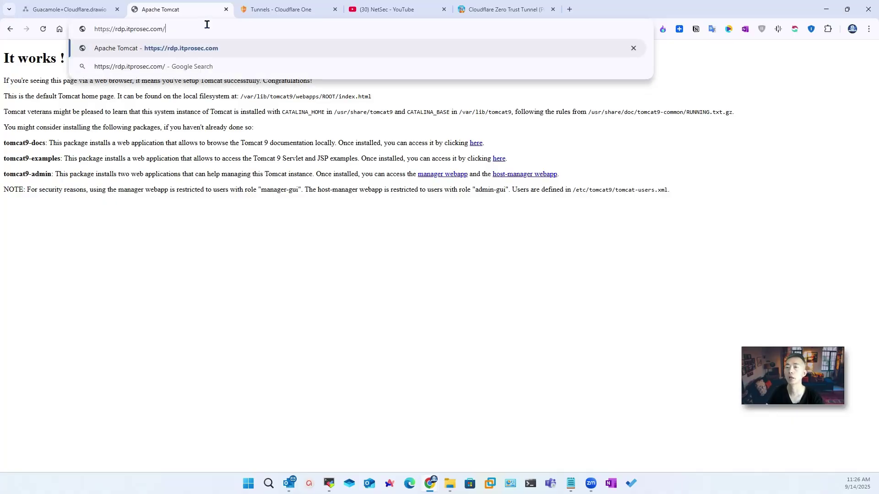
type("gua")
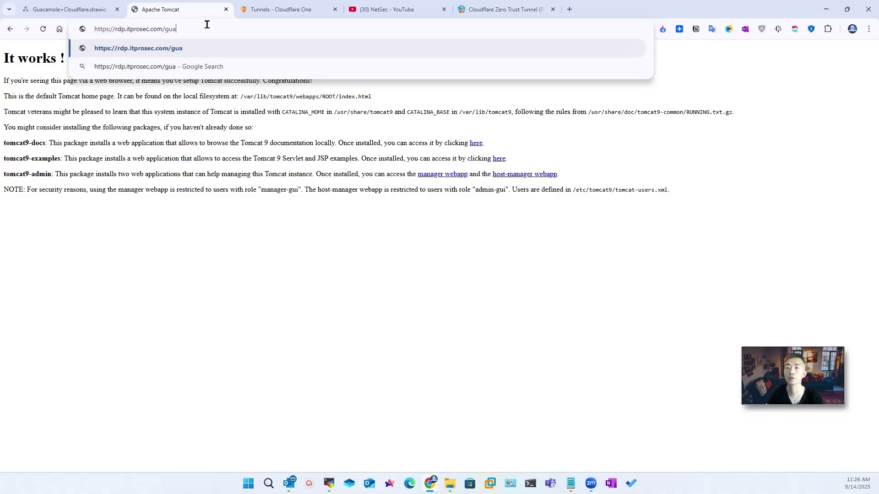
type("camole")
key("Return")
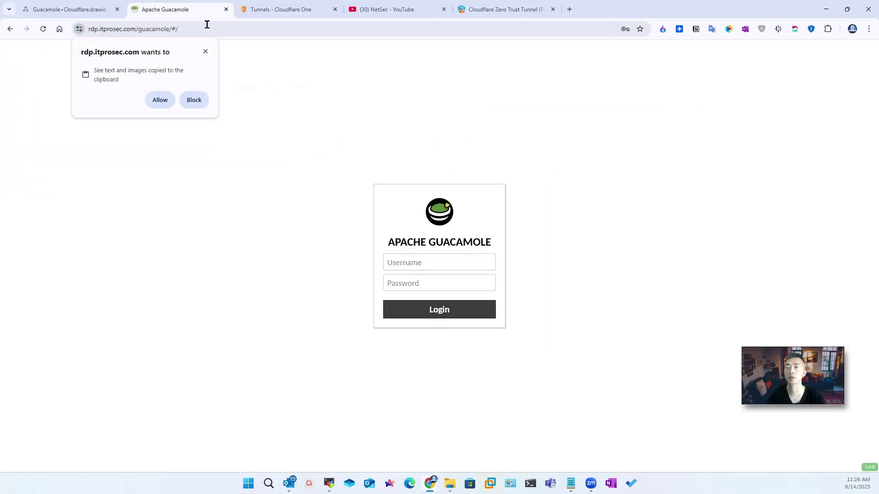
Step: Sign in to Guacamole using the browser's saved credentials
left_click(449, 278)
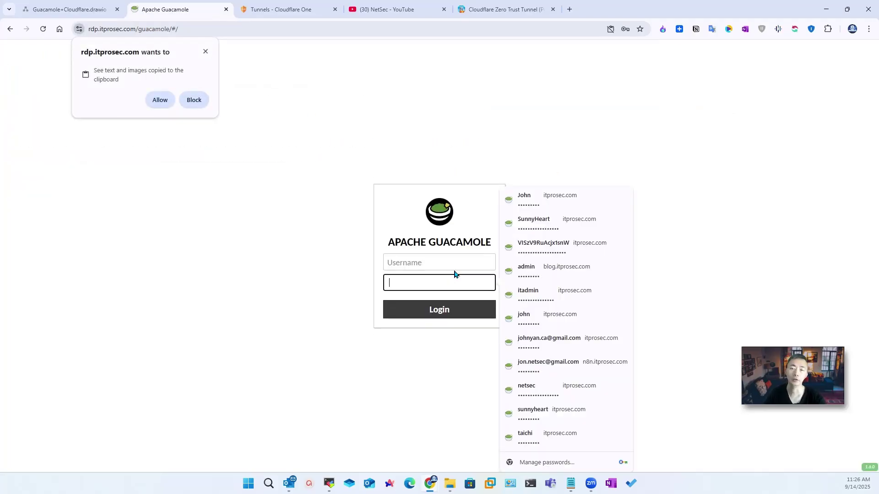
left_click(160, 100)
left_click(430, 268)
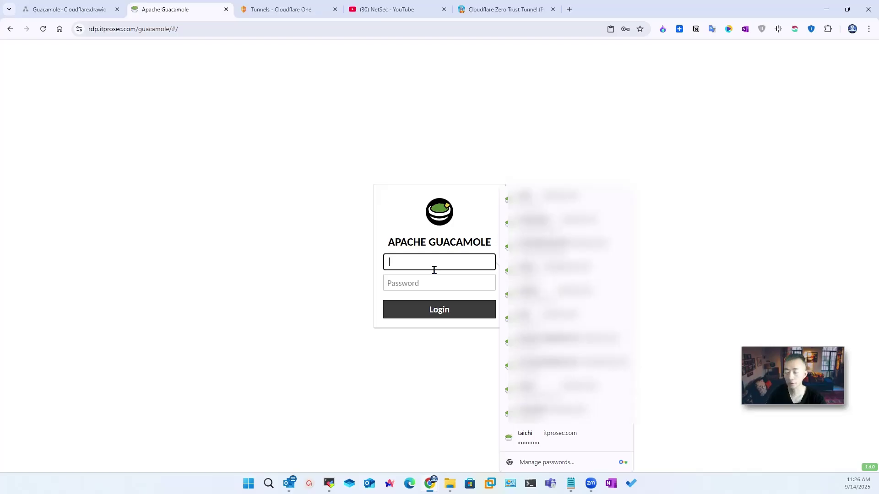
key("Down")
key("Return")
key("Return")
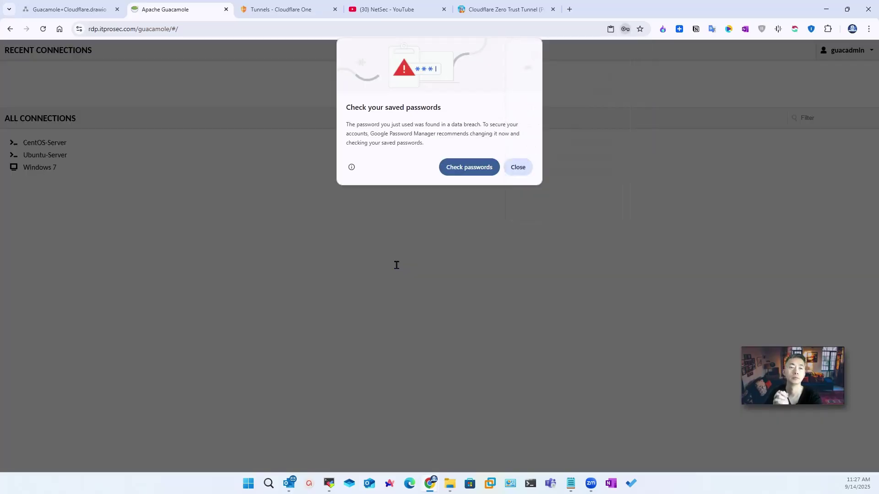
Step: Dismiss Chrome's password warnings and open the Ubuntu-Server connection
left_click(518, 166)
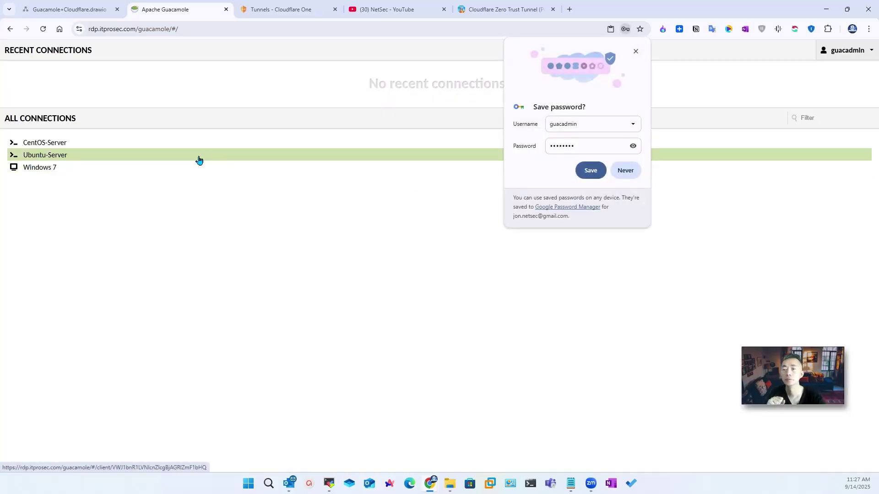
left_click(635, 52)
left_click(54, 155)
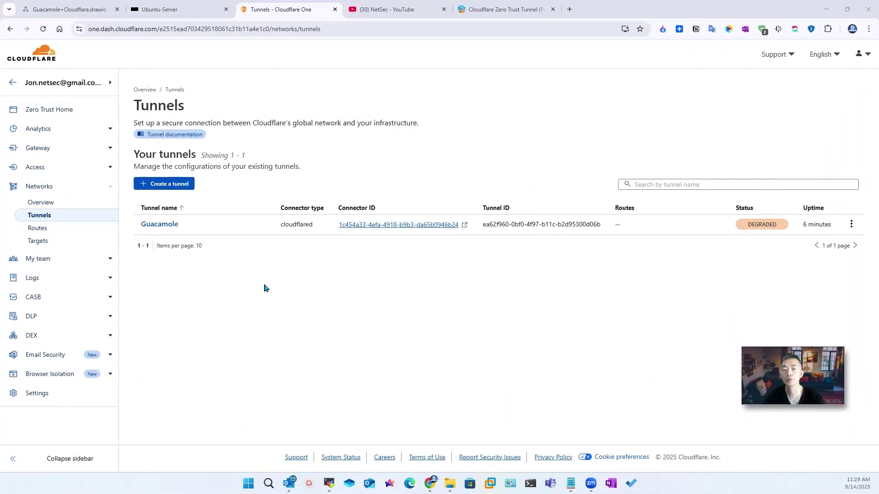
Step: Check the Guacamole tunnel's public hostnames, then go to Access > Applications
left_click(851, 225)
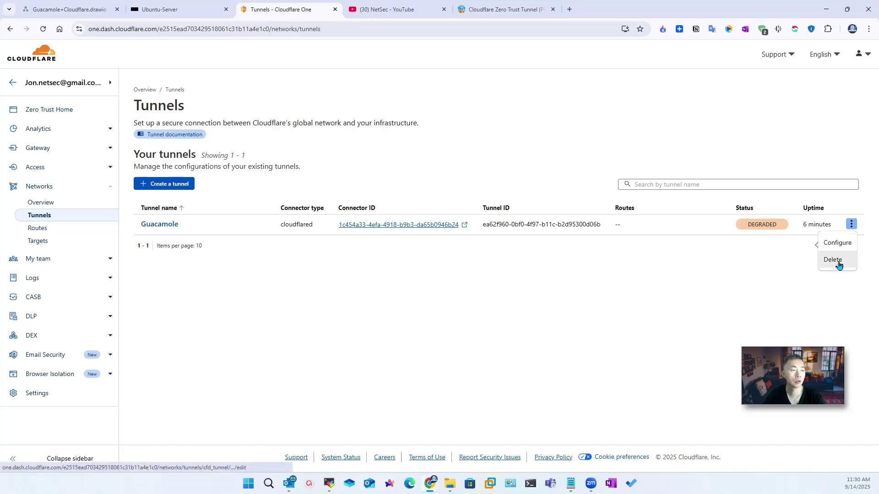
left_click(837, 242)
left_click(270, 130)
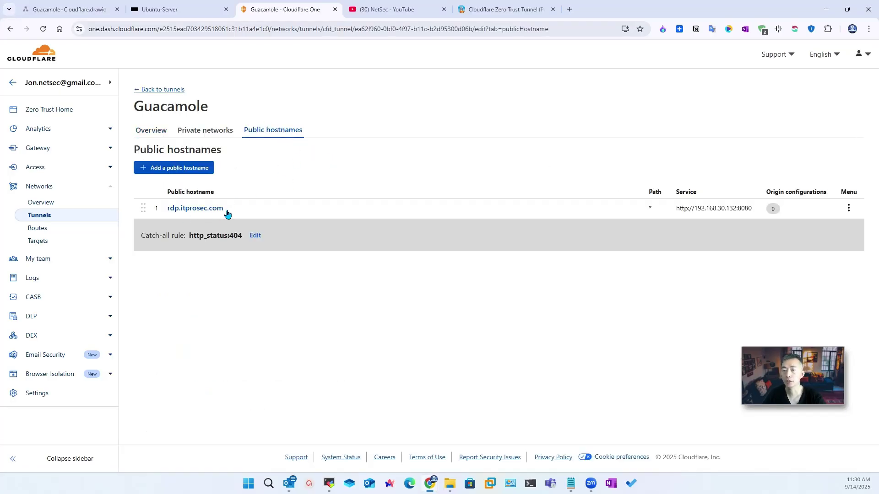
left_click(62, 174)
left_click(88, 196)
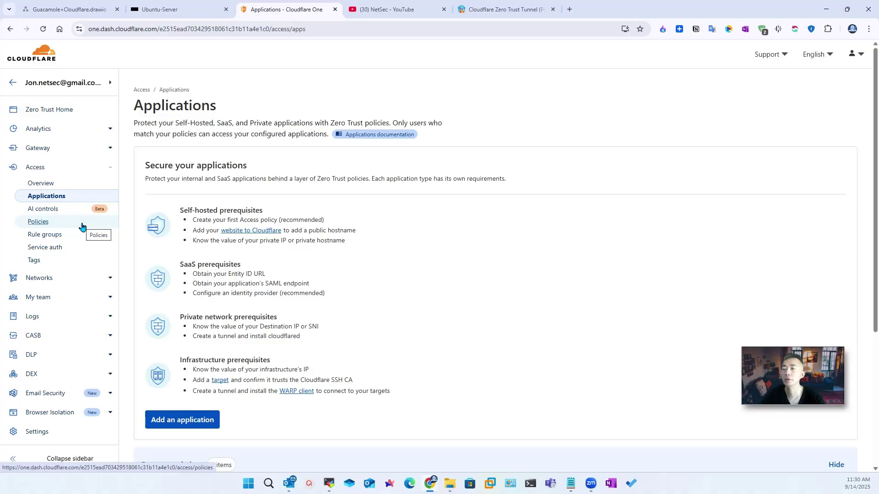
Step: Add a self-hosted Access application named guacamole-admin
left_click(202, 426)
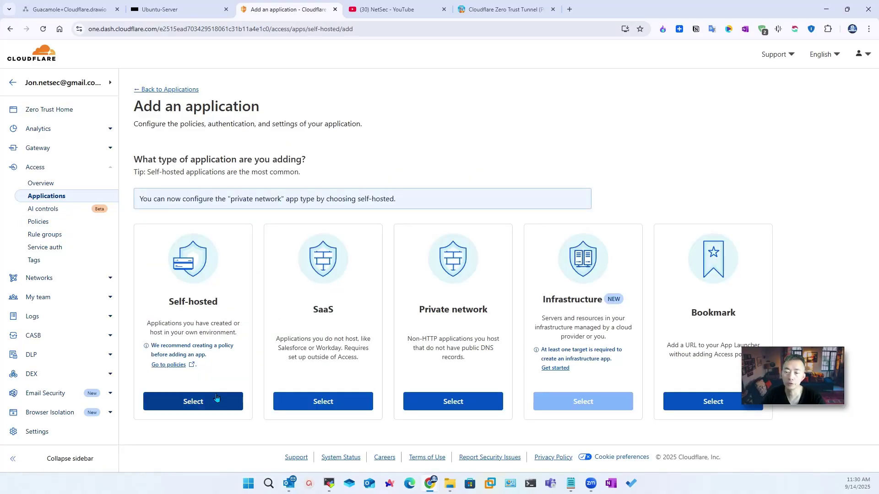
left_click(240, 400)
left_click(241, 219)
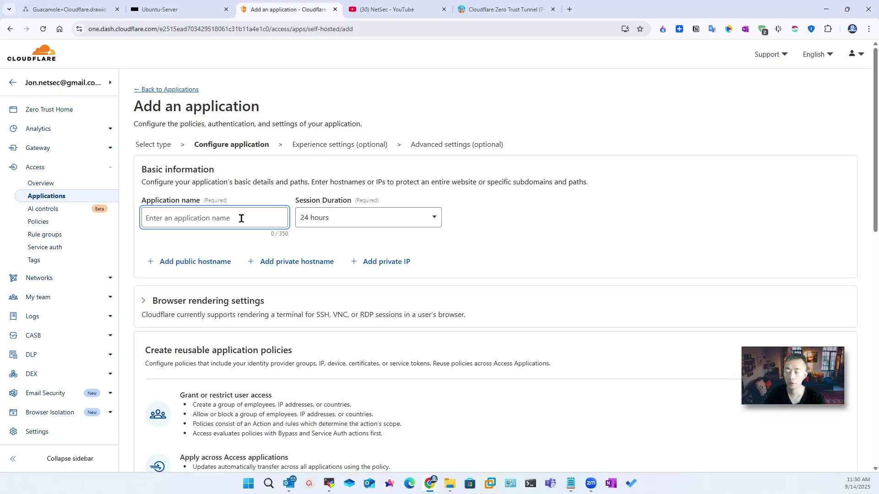
type("gua")
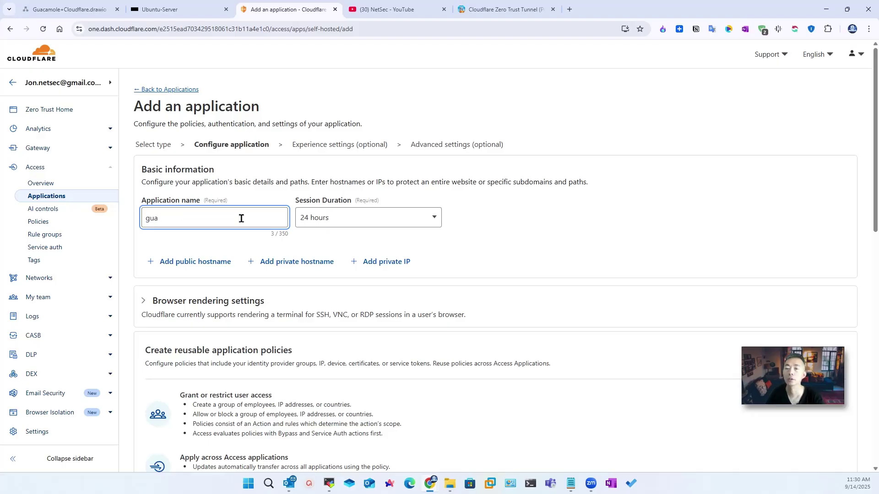
type("camole")
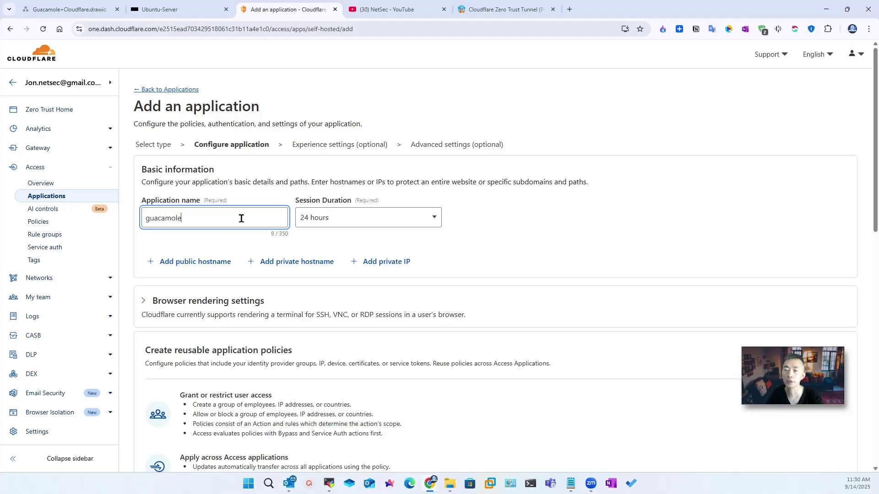
type("-admin")
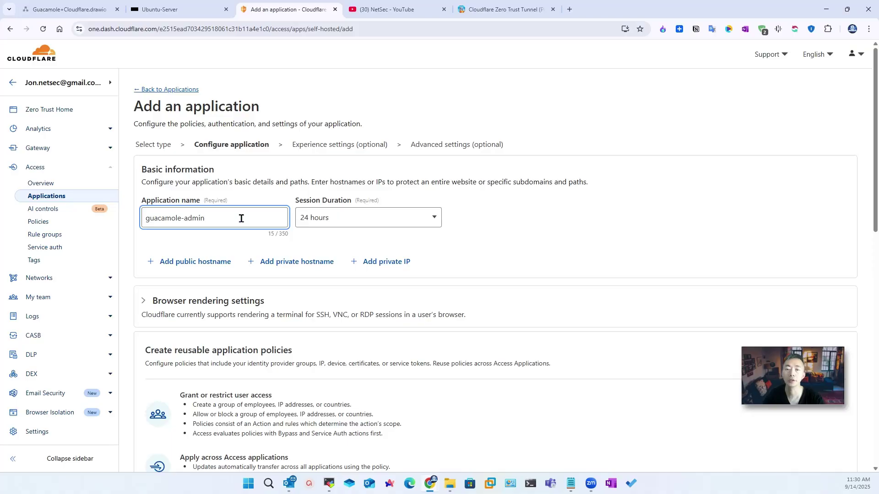
scroll(300, 242, "down", 2)
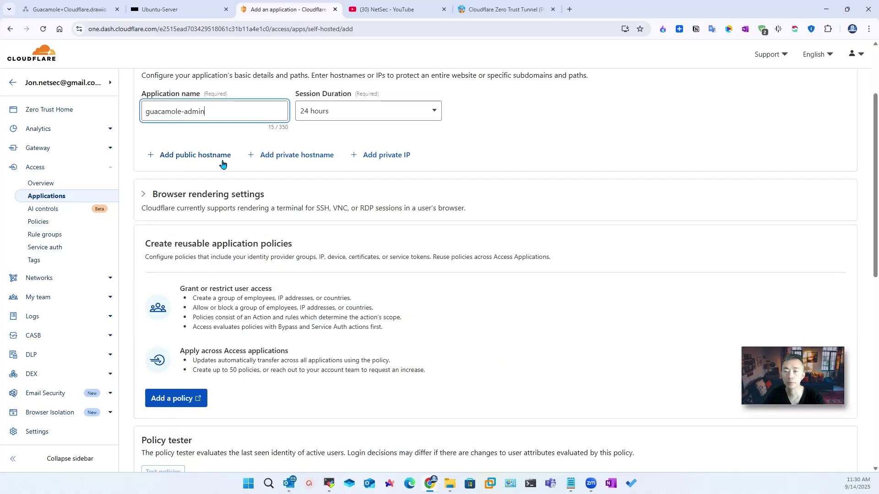
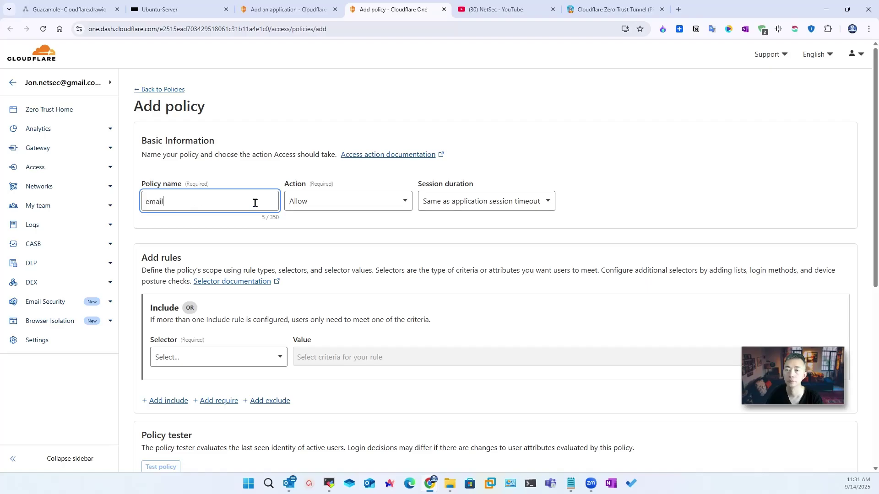
Step: Name the new Allow policy email-auth
type("-auth")
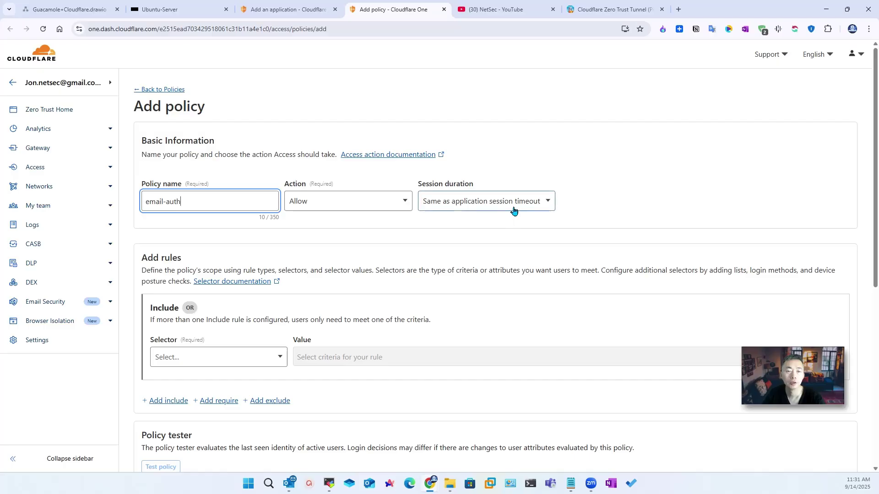
scroll(320, 256, "down", 2)
left_click(269, 263)
Step: Add an Emails include rule with the single permitted address and save the policy
left_click(266, 247)
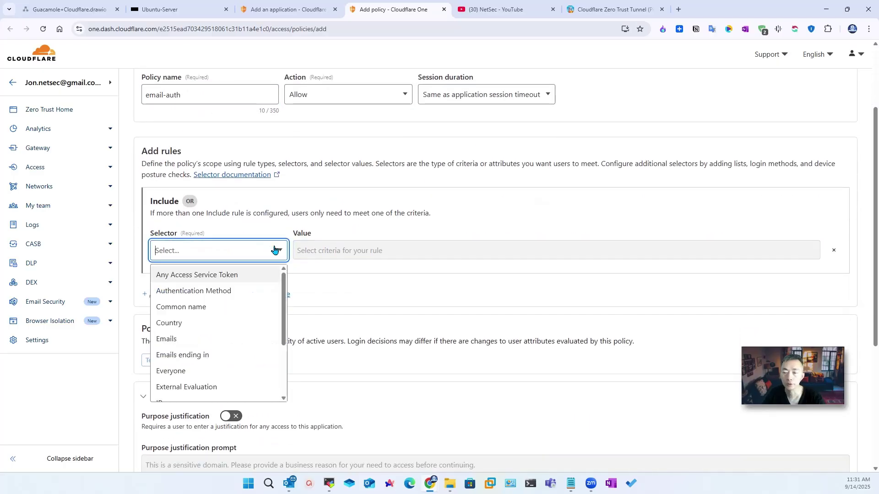
left_click(249, 344)
left_click(359, 251)
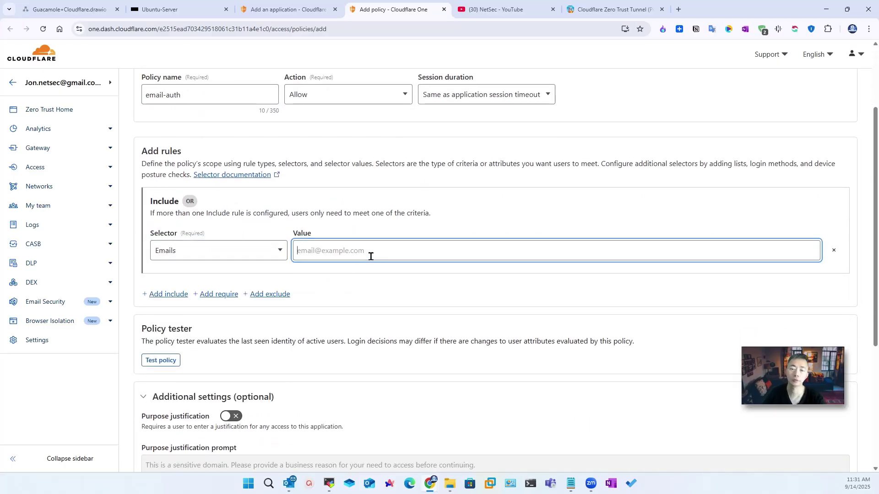
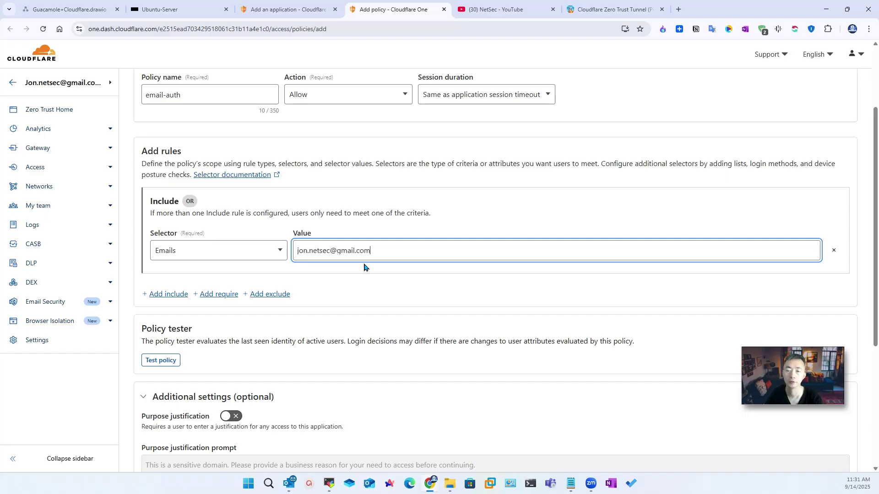
left_click(161, 360)
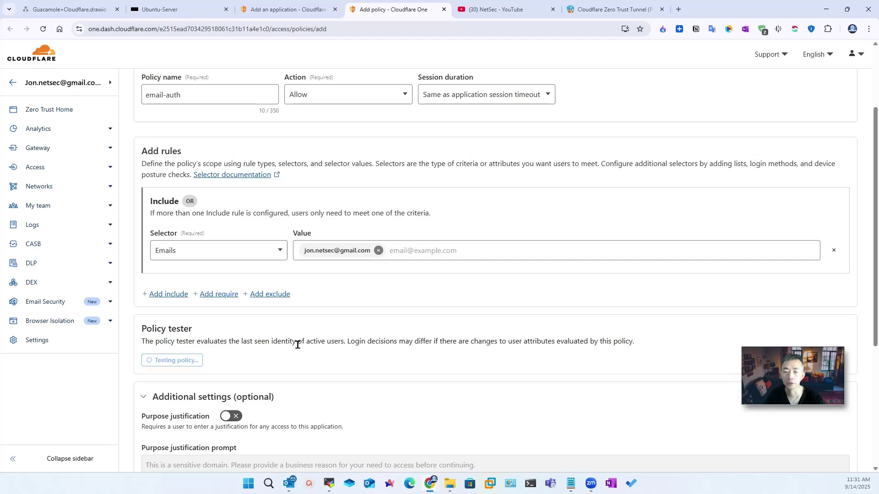
scroll(370, 320, "down", 5)
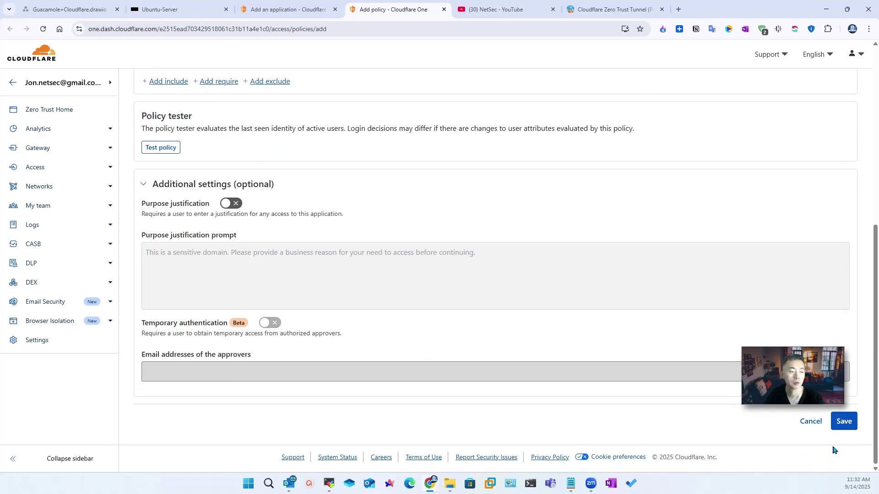
left_click(834, 427)
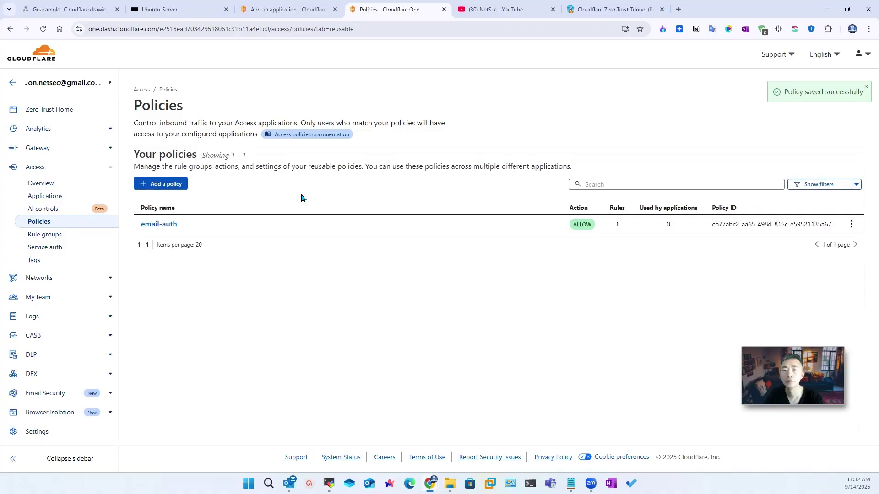
Step: Review the email-auth policy, then start a self-hosted application named guacamole-admin
left_click(165, 225)
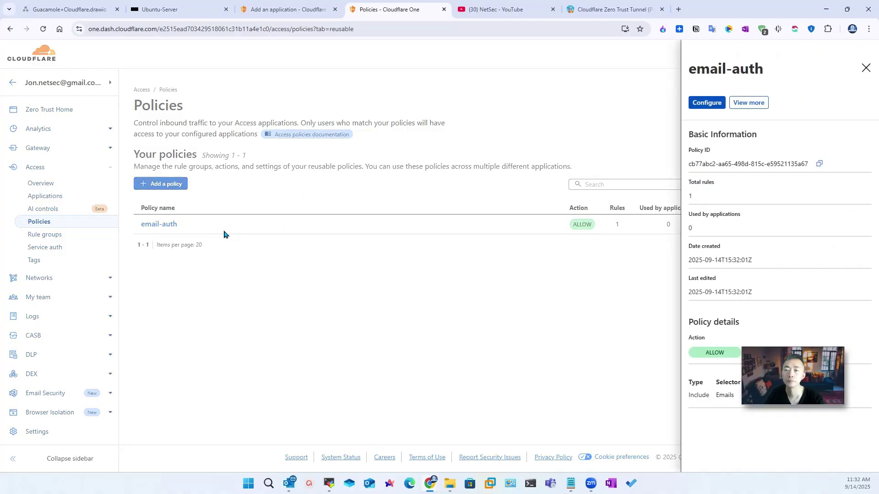
left_click(866, 68)
left_click(71, 210)
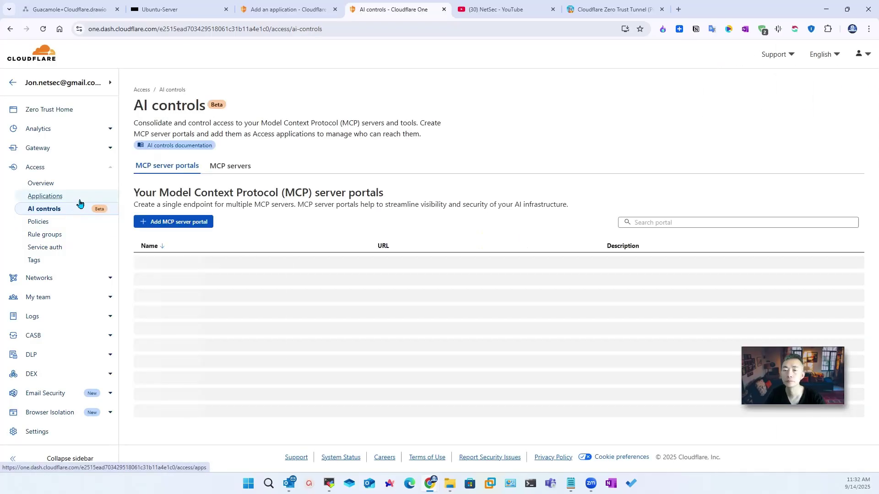
left_click(80, 201)
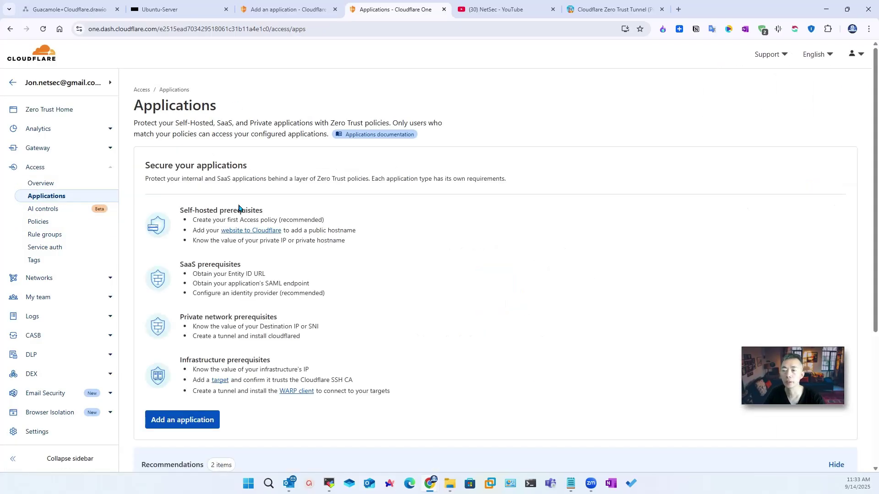
left_click(205, 421)
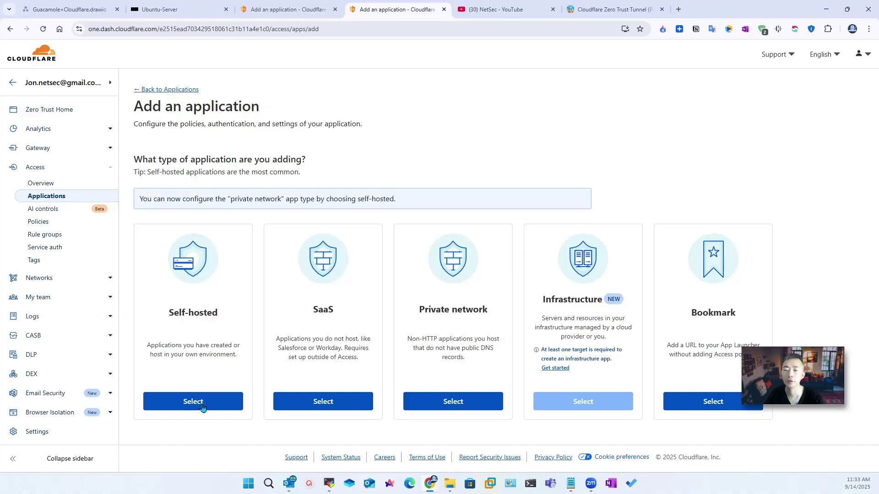
left_click(223, 227)
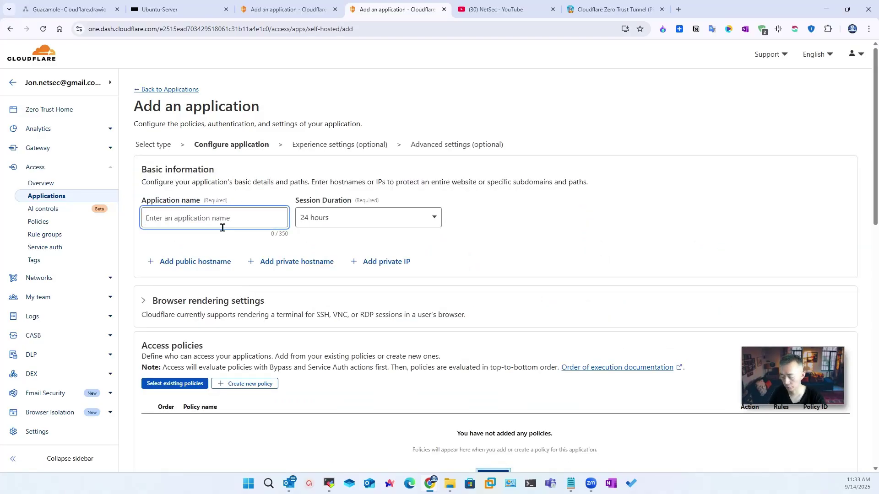
type("guacamole-admin")
Step: Add public hostname rdp on itprosec.com with path guacamole
scroll(205, 229, "down", 2)
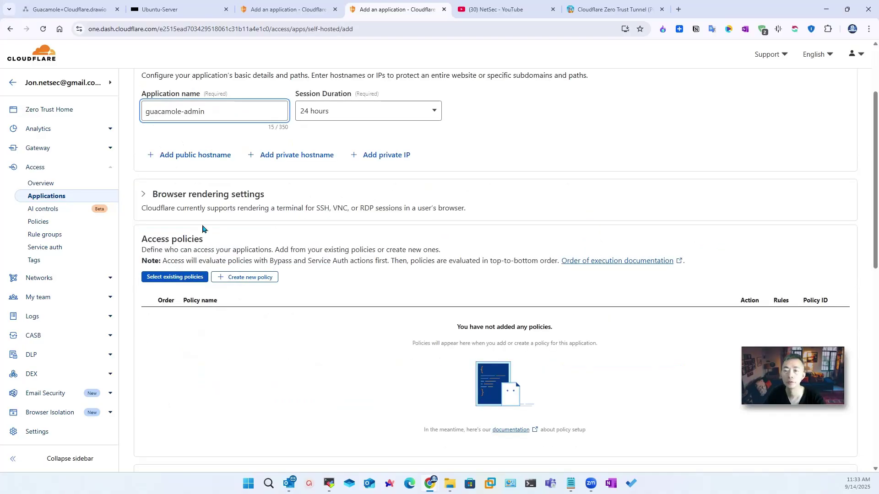
scroll(233, 220, "up", 2)
left_click(195, 261)
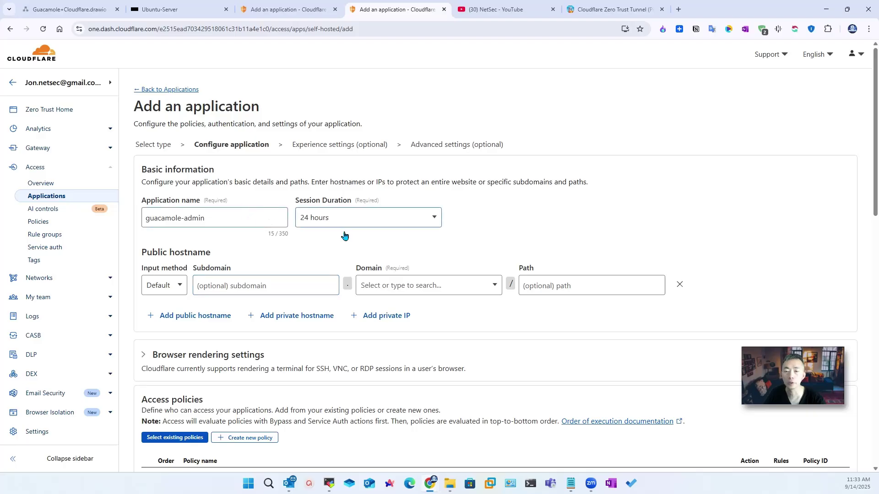
left_click(364, 252)
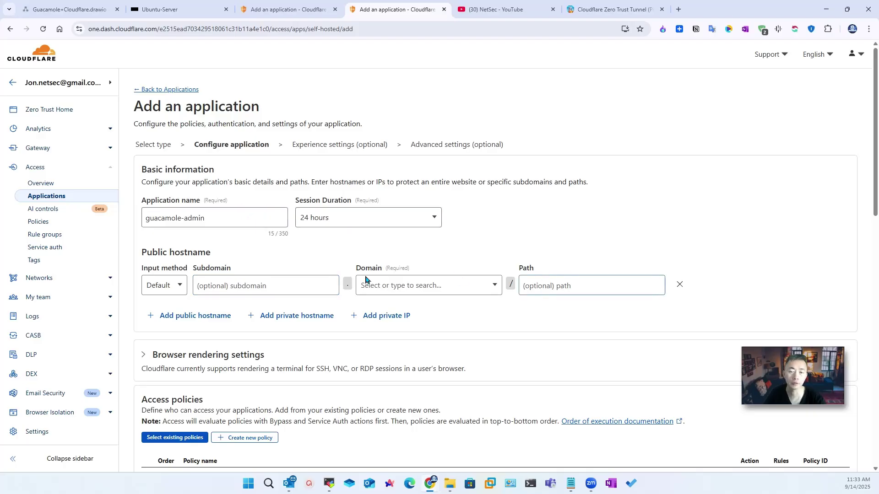
left_click(289, 291)
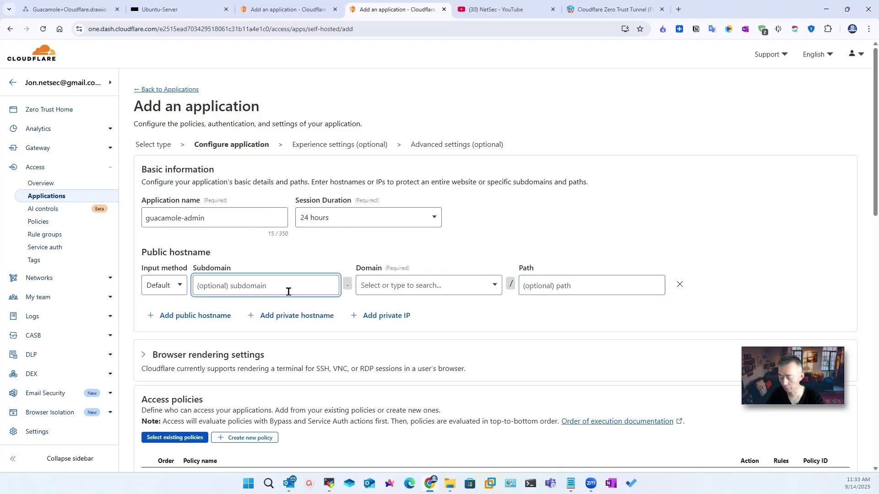
type("rdp")
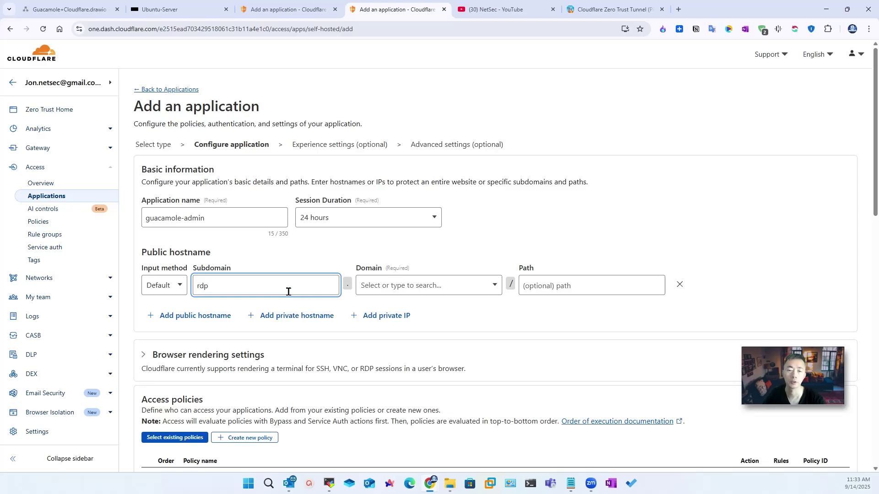
left_click(426, 290)
left_click(471, 327)
key("Tab")
type("guacamole")
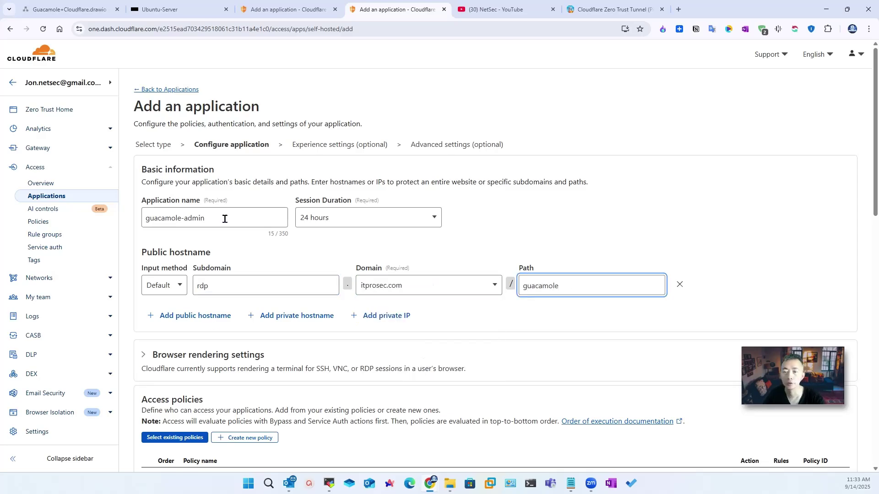
scroll(229, 364, "down", 2)
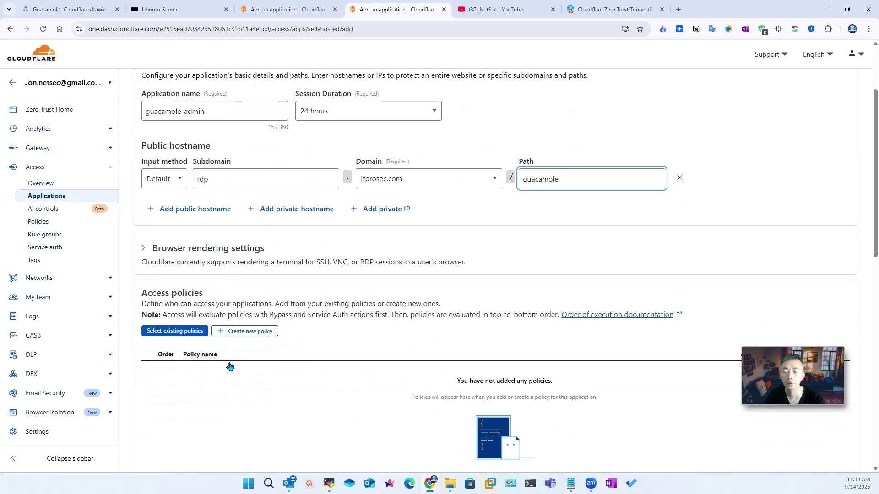
Step: Attach the existing email-auth policy to the guacamole-admin application
left_click(200, 332)
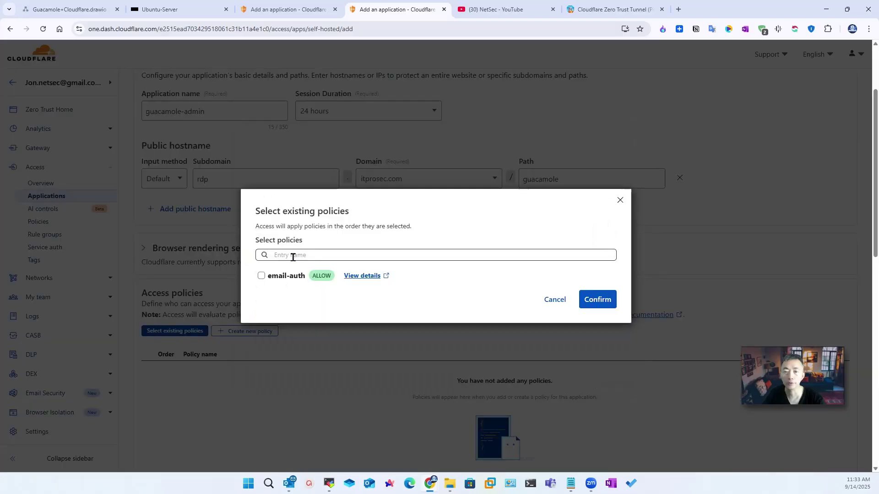
left_click(262, 276)
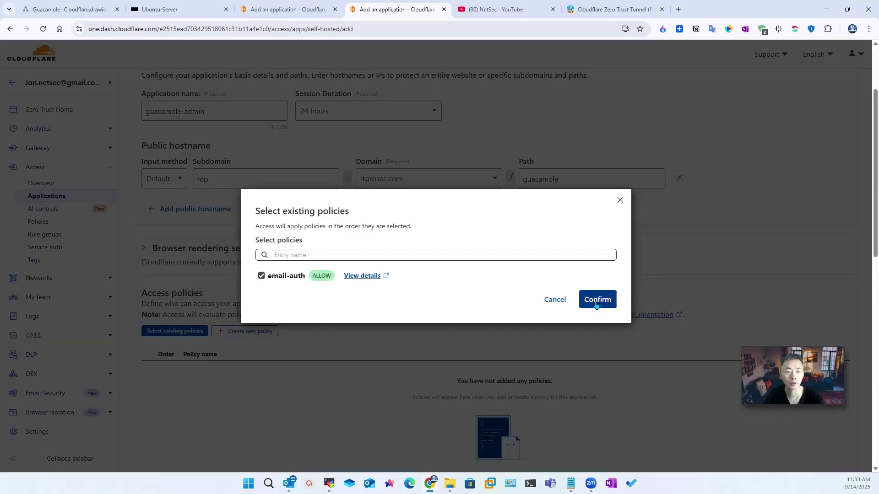
left_click(595, 300)
scroll(352, 320, "down", 4)
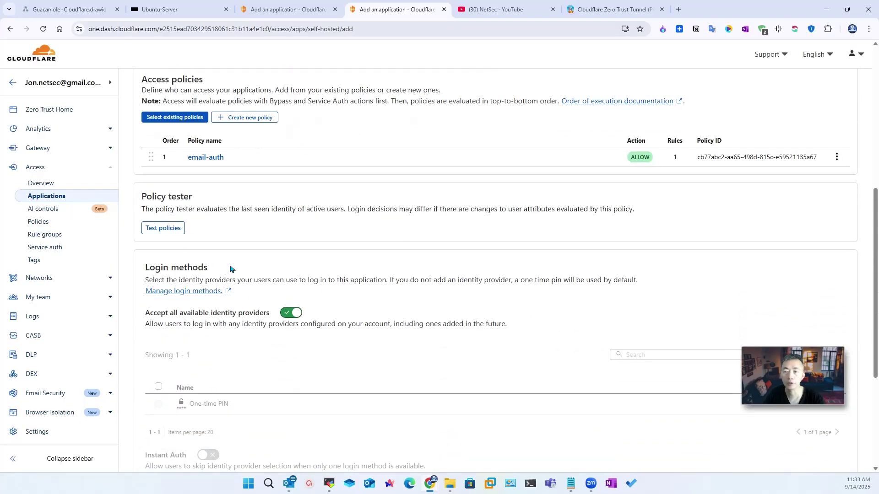
scroll(225, 263, "down", 2)
scroll(238, 261, "down", 2)
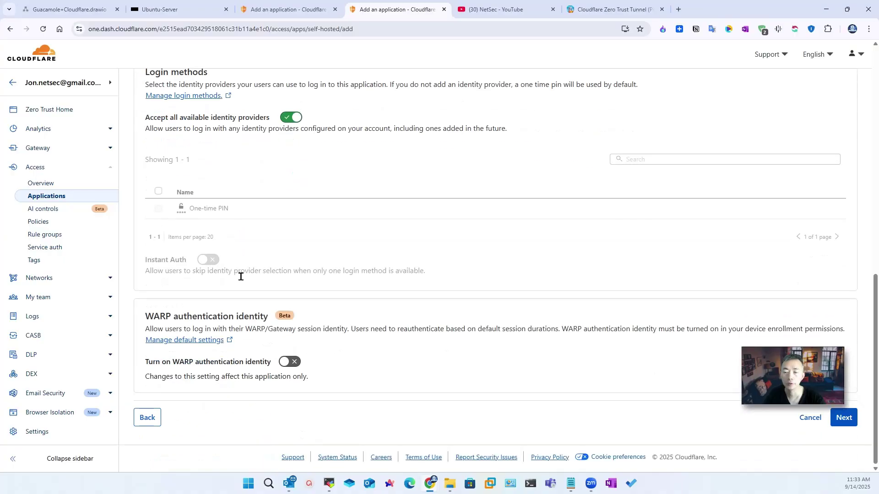
left_click(847, 427)
Step: Keep the default experience and advanced (CORS) settings and save the application
scroll(305, 268, "up", 4)
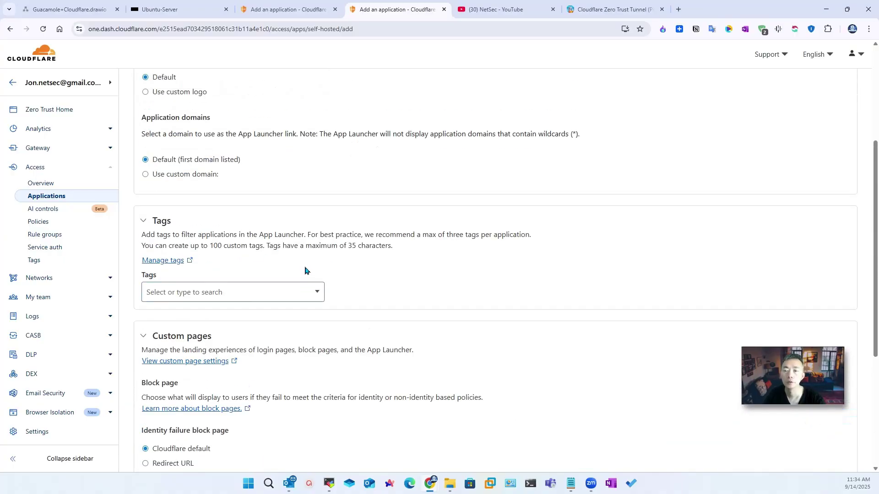
scroll(305, 272, "up", 4)
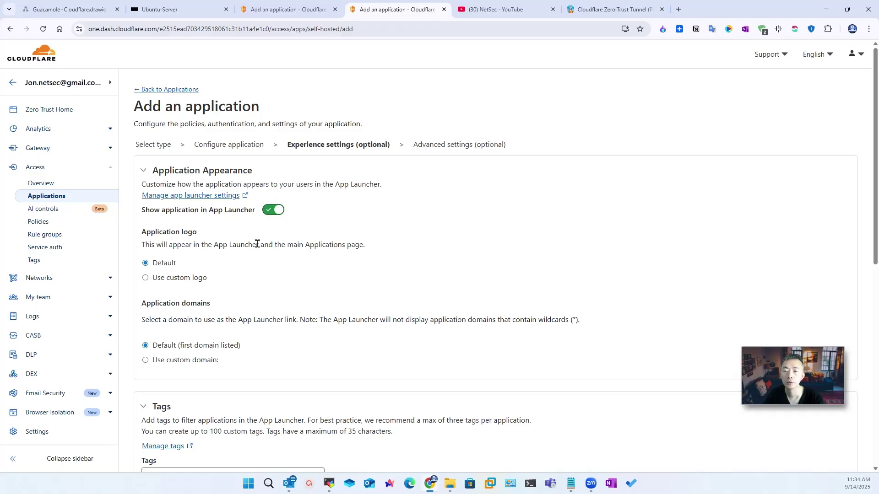
scroll(256, 244, "down", 7)
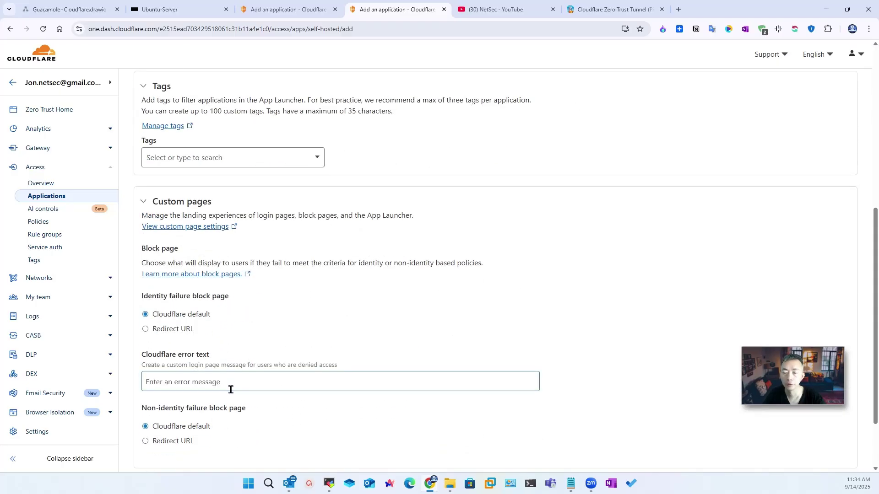
scroll(231, 390, "down", 3)
left_click(841, 416)
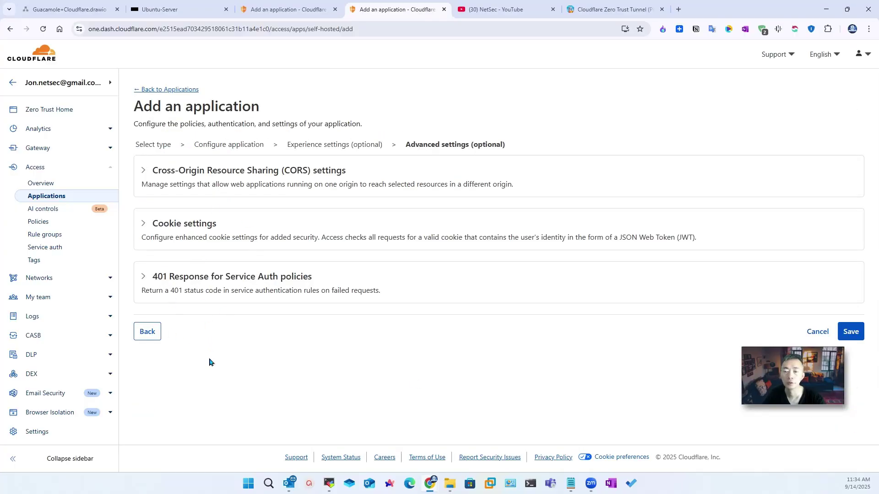
left_click(288, 186)
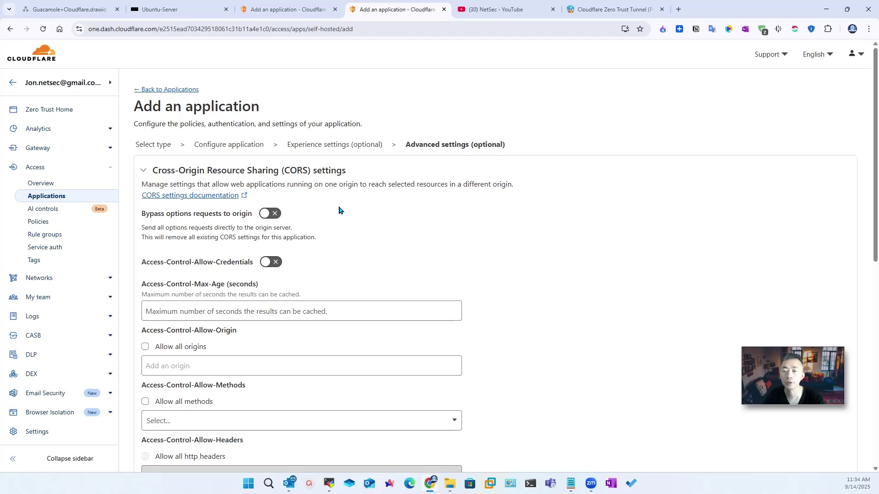
scroll(412, 309, "down", 2)
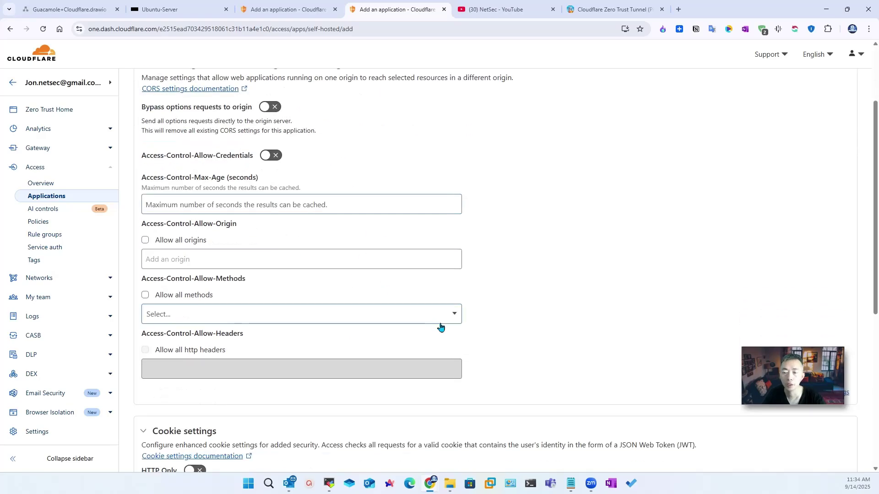
scroll(485, 347, "down", 2)
scroll(761, 467, "up", 5)
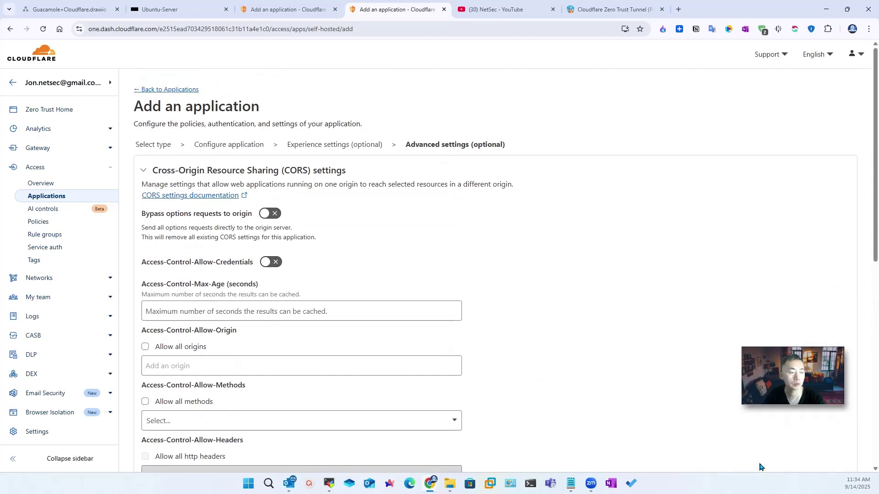
scroll(710, 431, "down", 9)
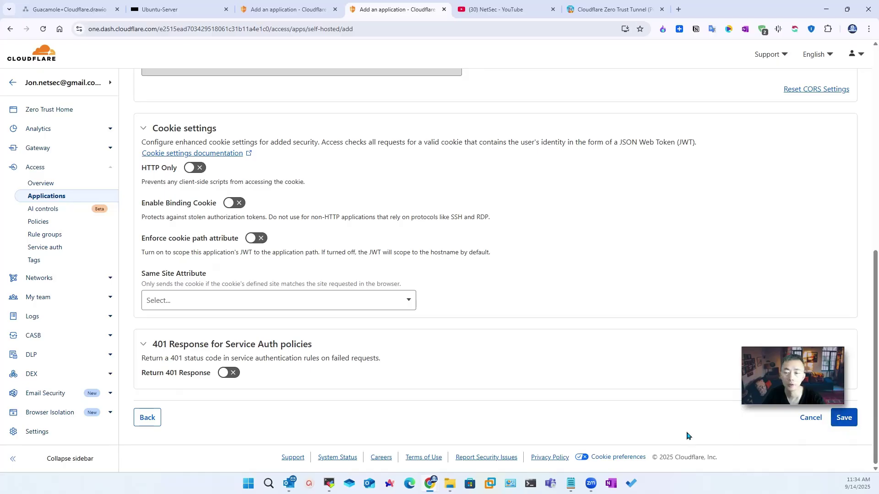
left_click(845, 419)
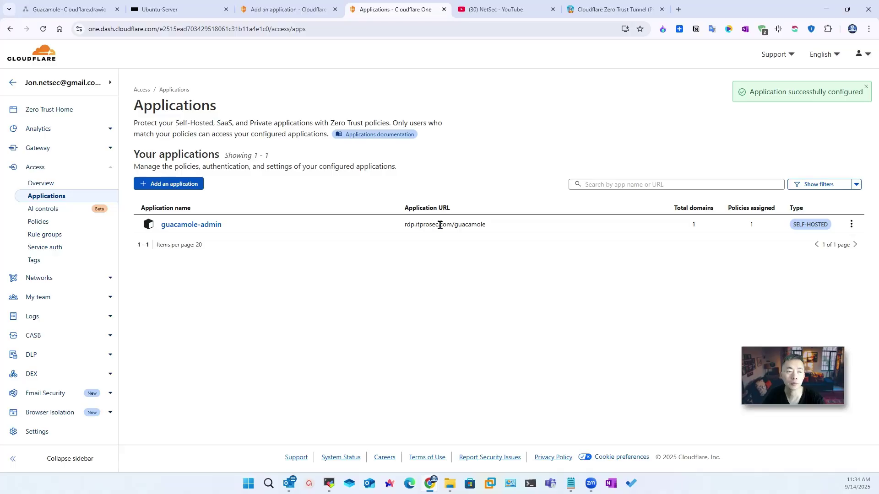
Step: Copy the rdp.itprosec.com/guacamole application URL and open a new Chrome incognito window
left_click_drag(405, 226, 499, 230)
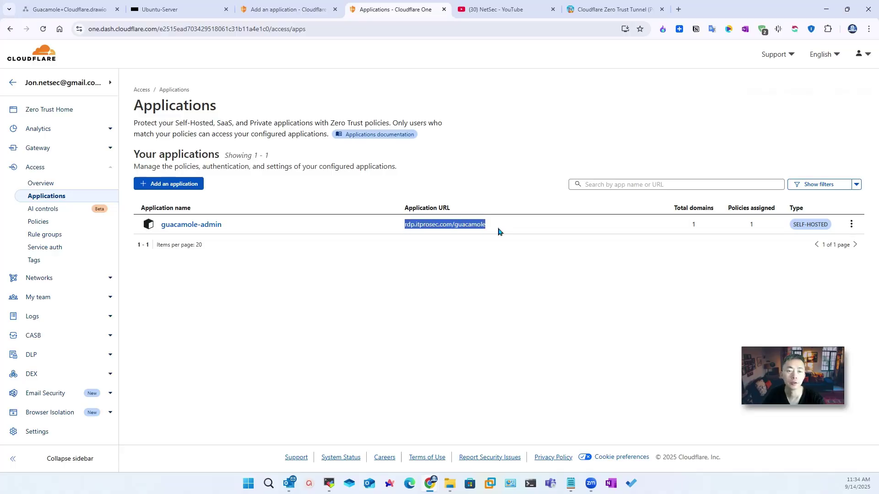
right_click(470, 230)
left_click(485, 239)
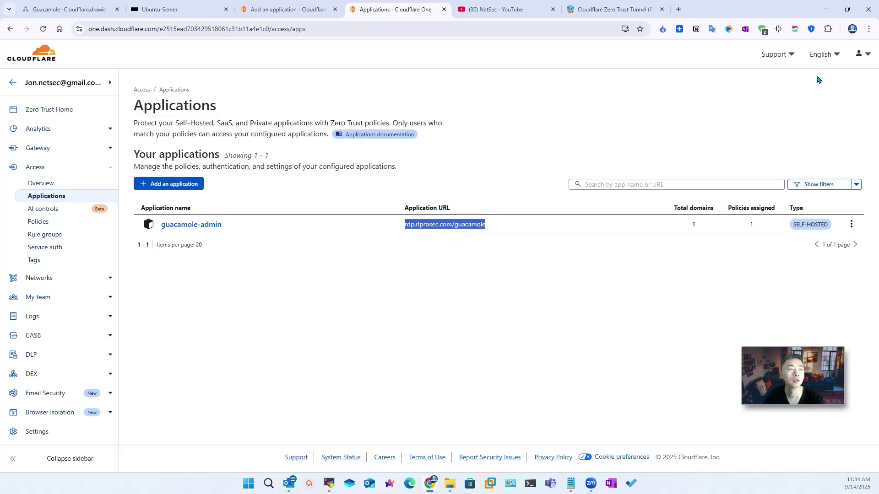
left_click(868, 29)
left_click(774, 76)
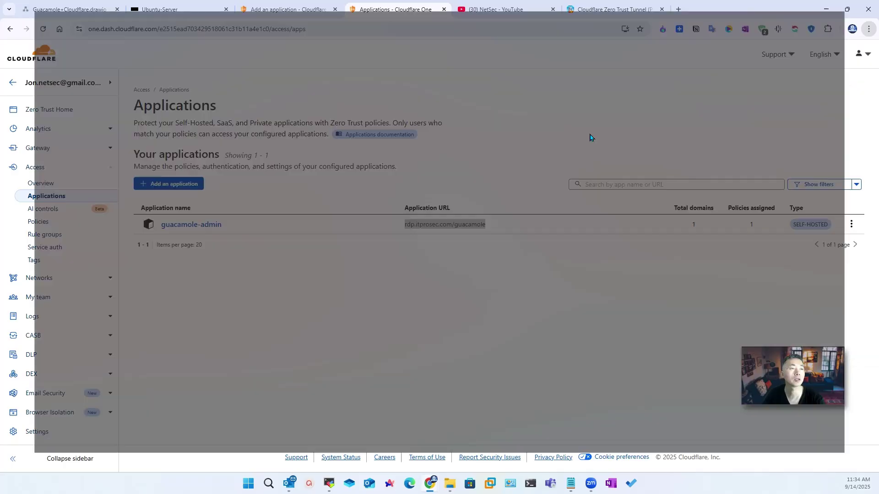
Step: Load the Guacamole URL to see the Access code sign-in, then open the rdp.itprosec.com root
key("ctrl+v")
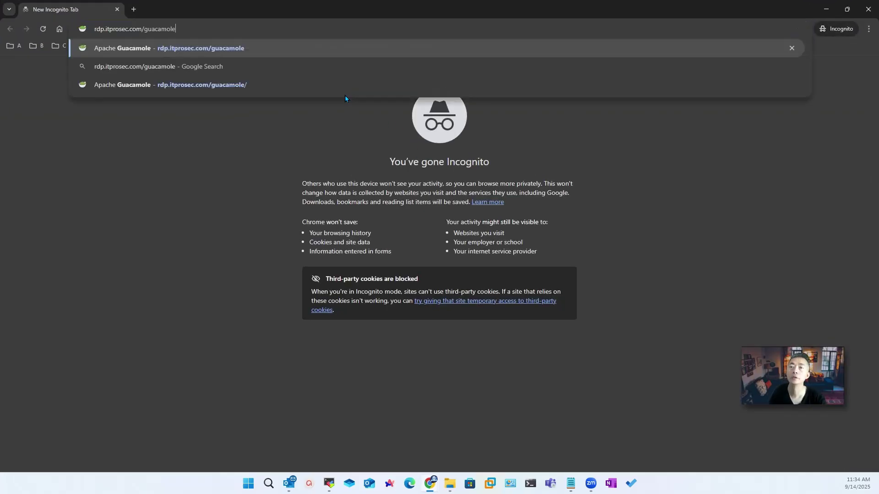
key("Return")
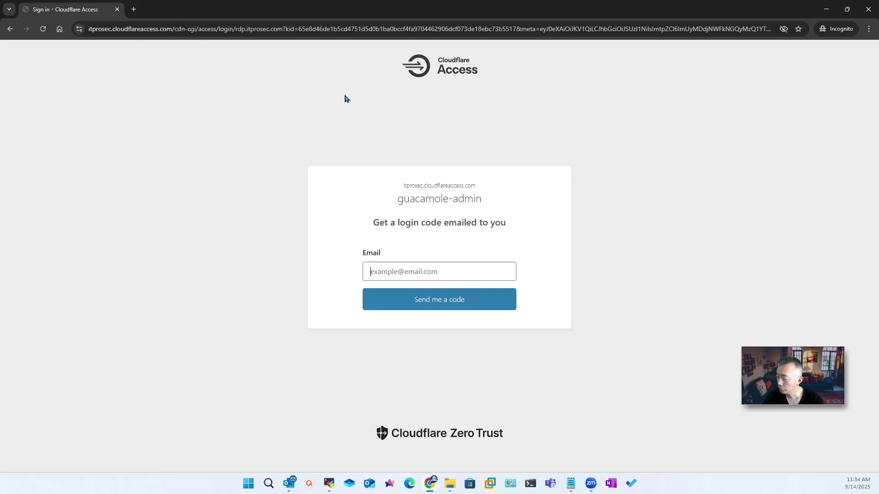
left_click(234, 32)
key("ctrl+v")
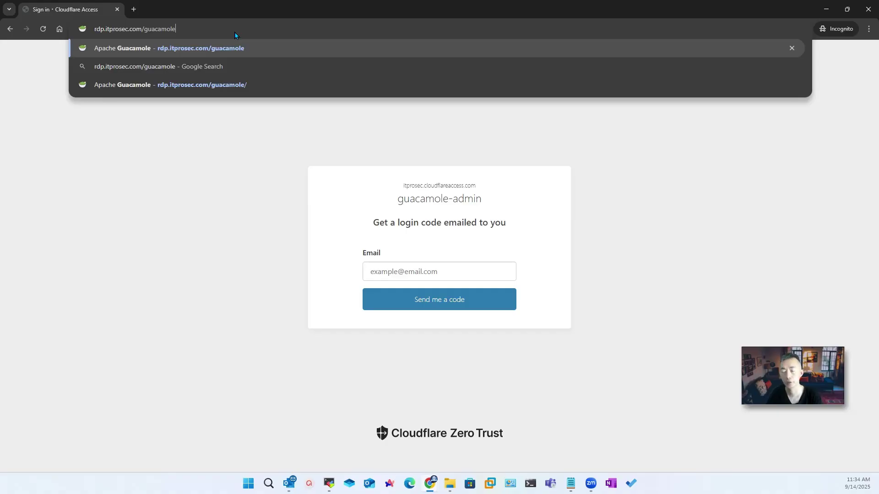
key("BackSpace")
key("BackSpace")
key("BackSpace")
key("BackSpace")
key("BackSpace")
key("BackSpace")
key("BackSpace")
key("BackSpace")
key("BackSpace")
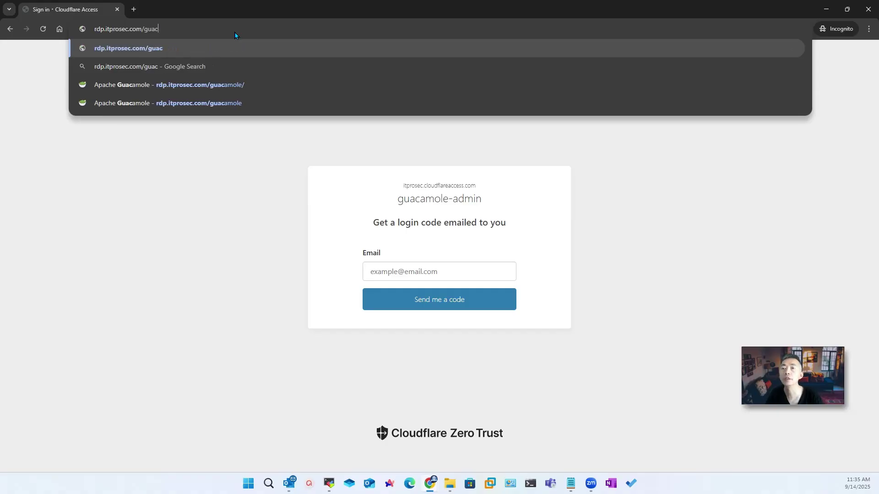
key("Return")
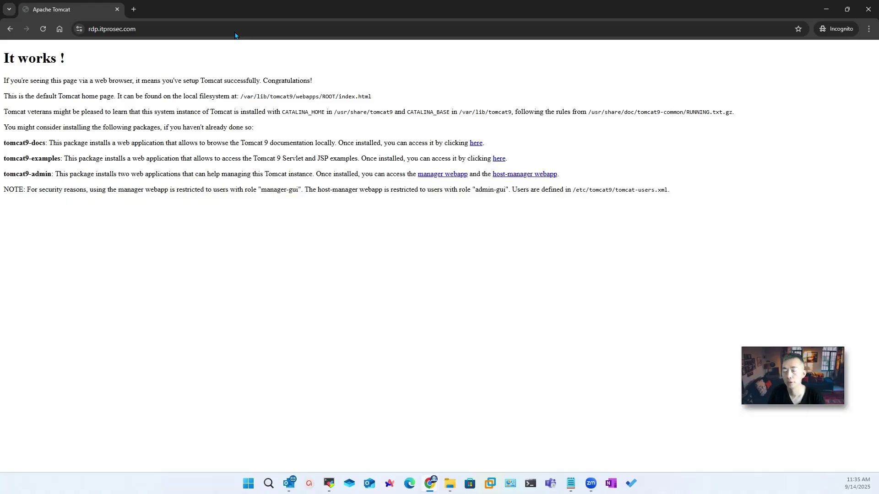
Step: Append /gu to the address and load the Apache Guacamole suggestion, rdp.itprosec.com/guacamole
left_click(234, 31)
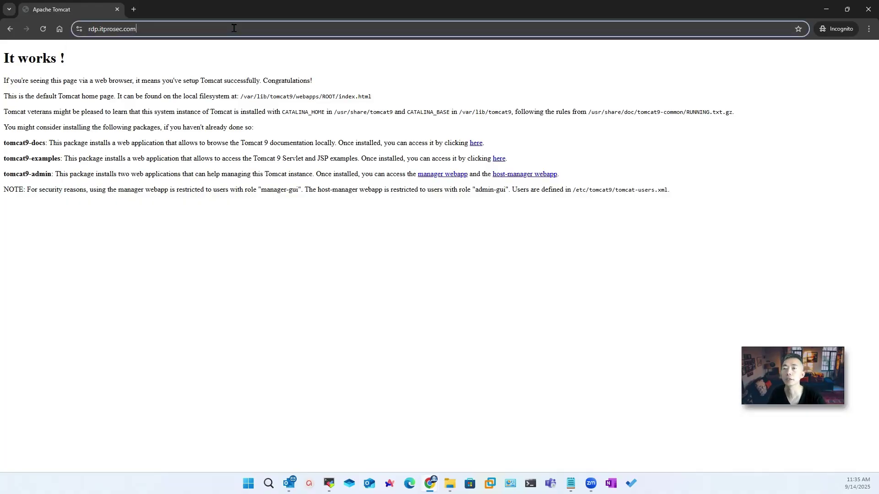
double_click(232, 31)
left_click(232, 32)
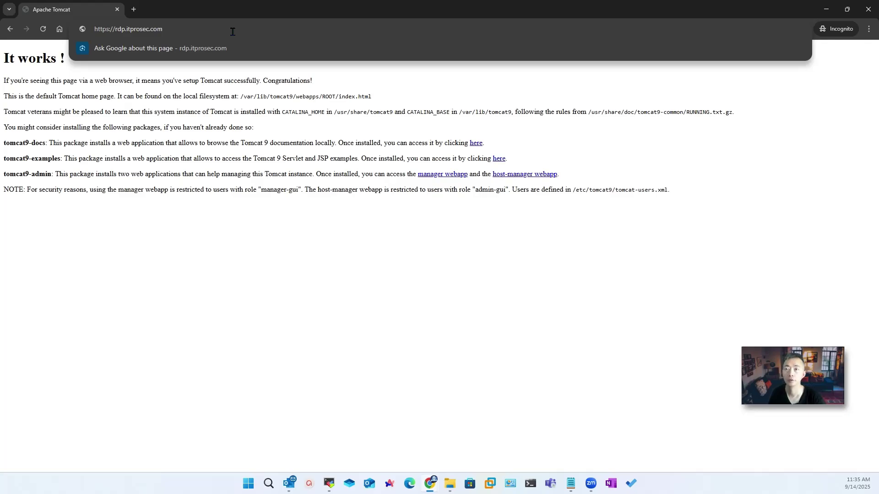
type("/gu")
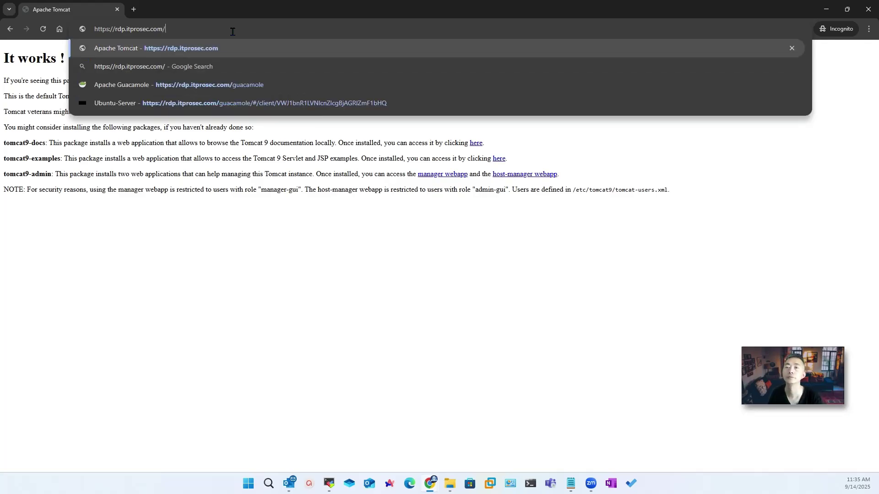
key("Down")
key("Down")
key("Return")
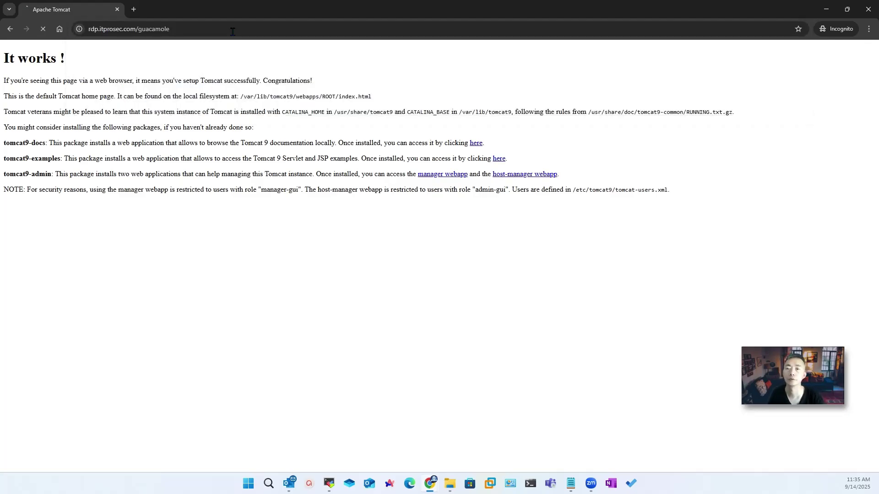
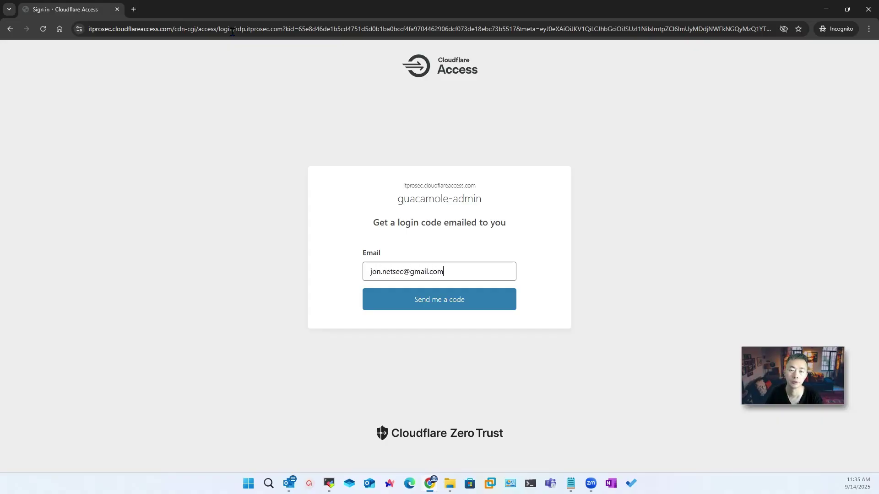
Step: Submit the account e-mail to request a code, then copy the emailed login code
key("Return")
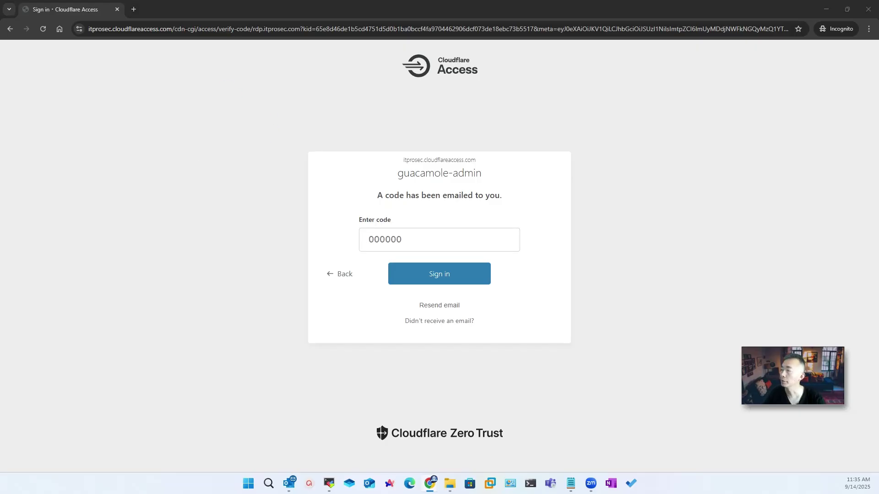
left_click_drag(393, 122, 398, 116)
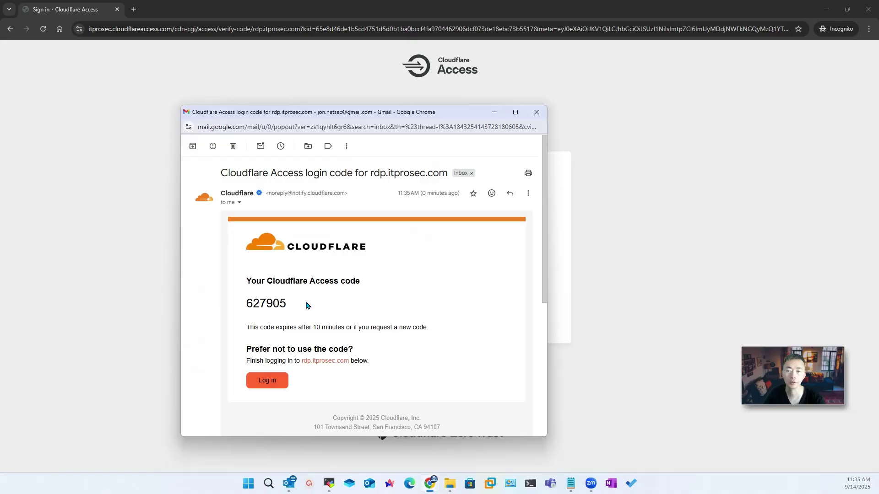
double_click(282, 305)
key("ctrl+c")
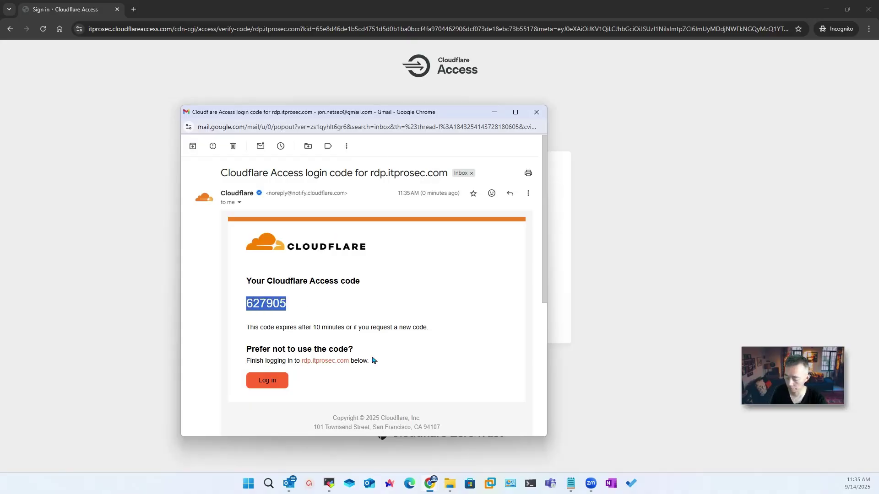
Step: Paste the login code into the Enter code field and sign in
left_click(494, 112)
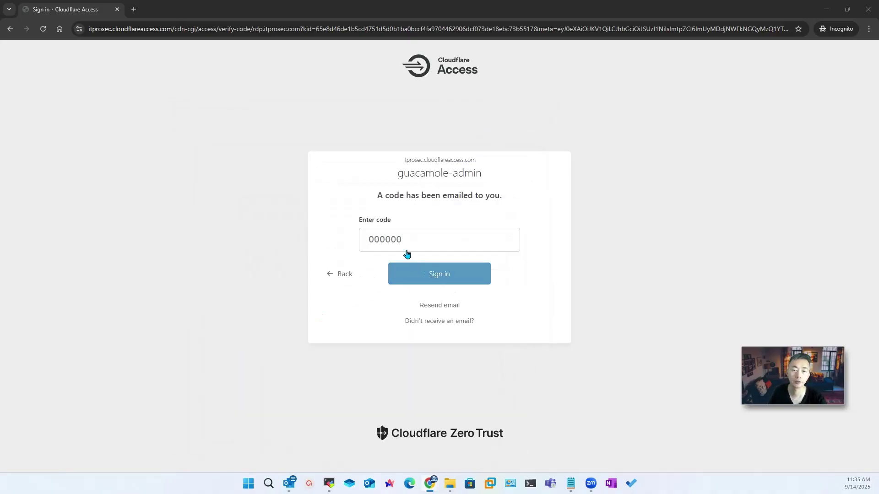
left_click(437, 234)
key("ctrl+v")
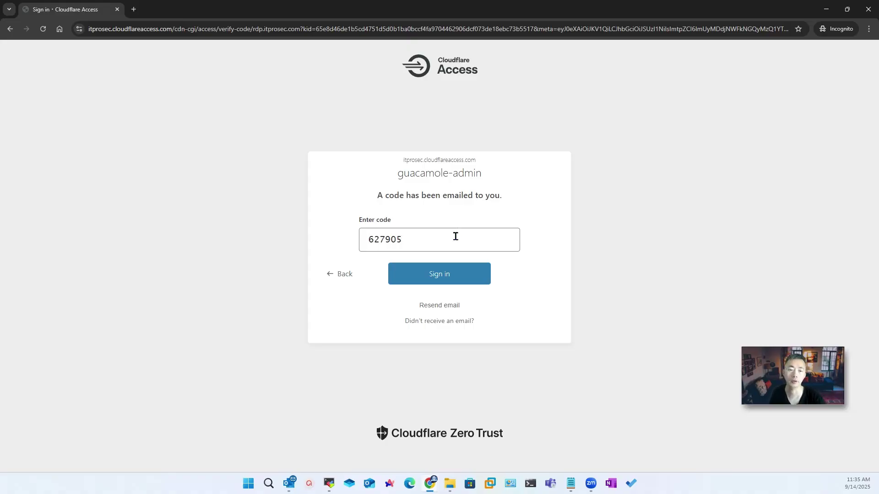
left_click(451, 277)
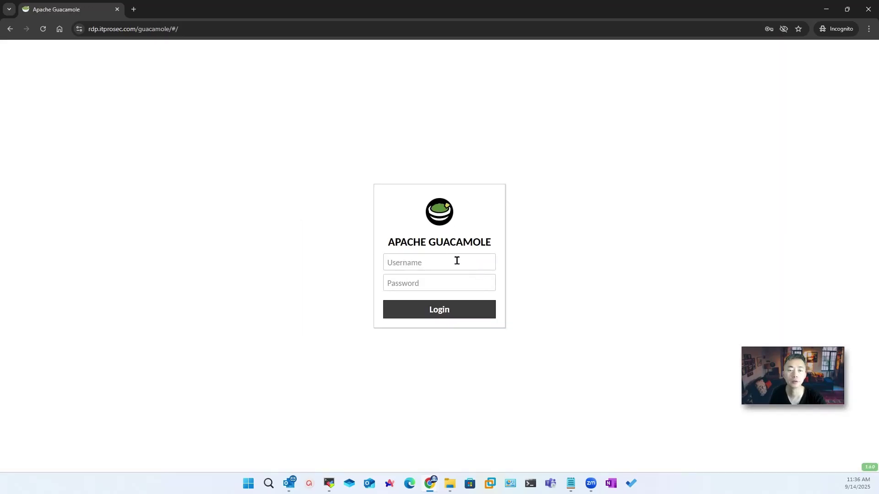
Step: Log in to Guacamole with the admin username and password
left_click(440, 258)
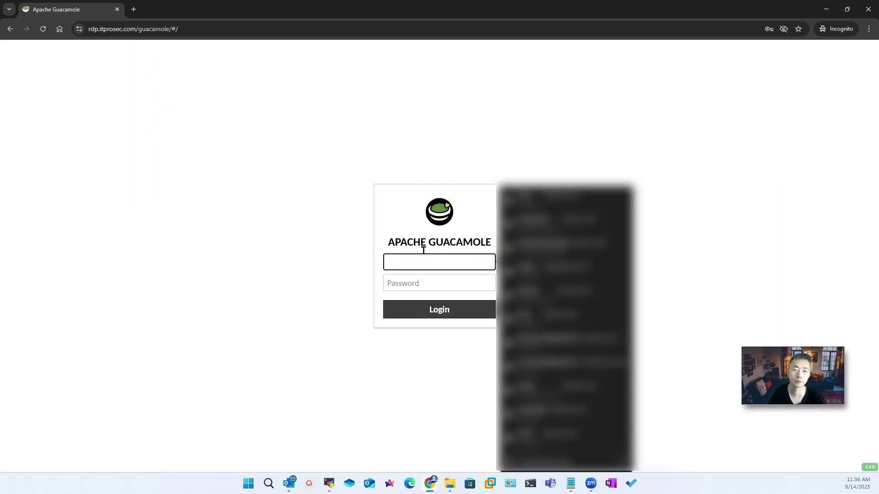
type("gu")
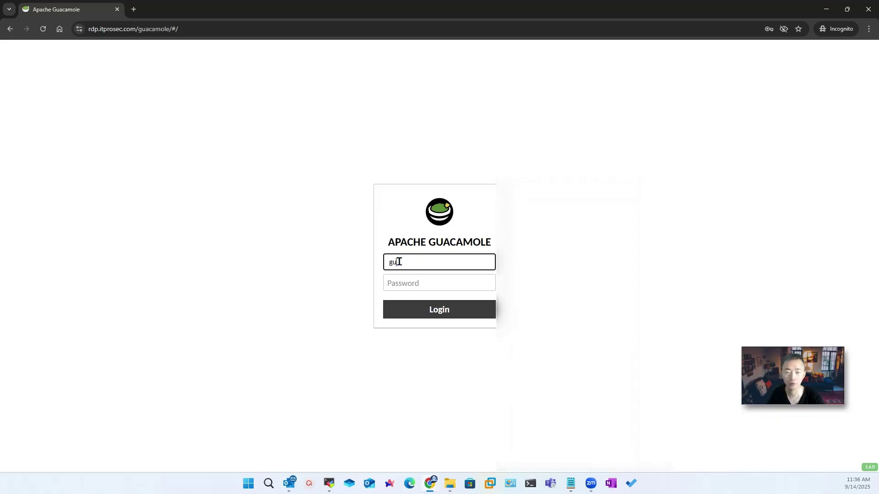
type("acadmin")
key("Tab")
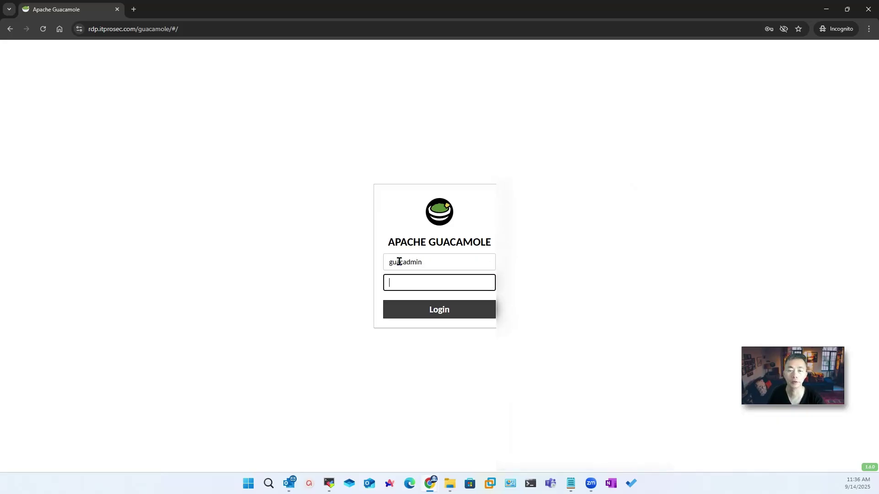
type("•••")
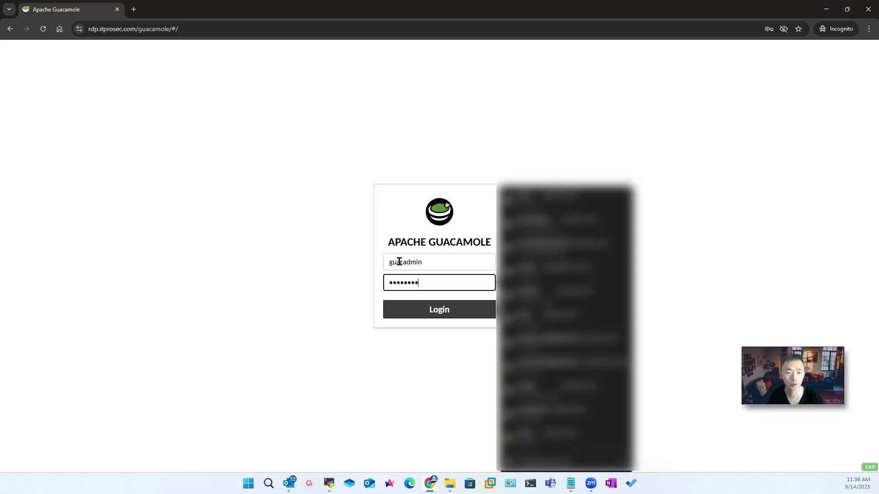
key("Return")
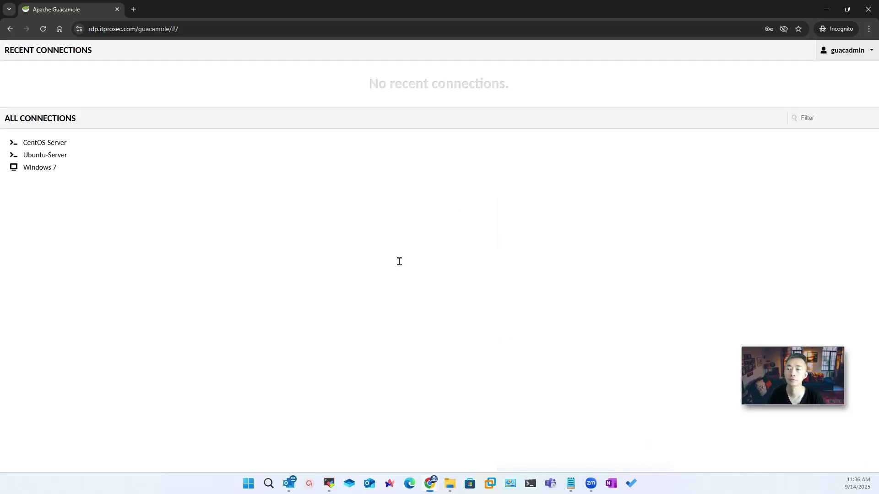